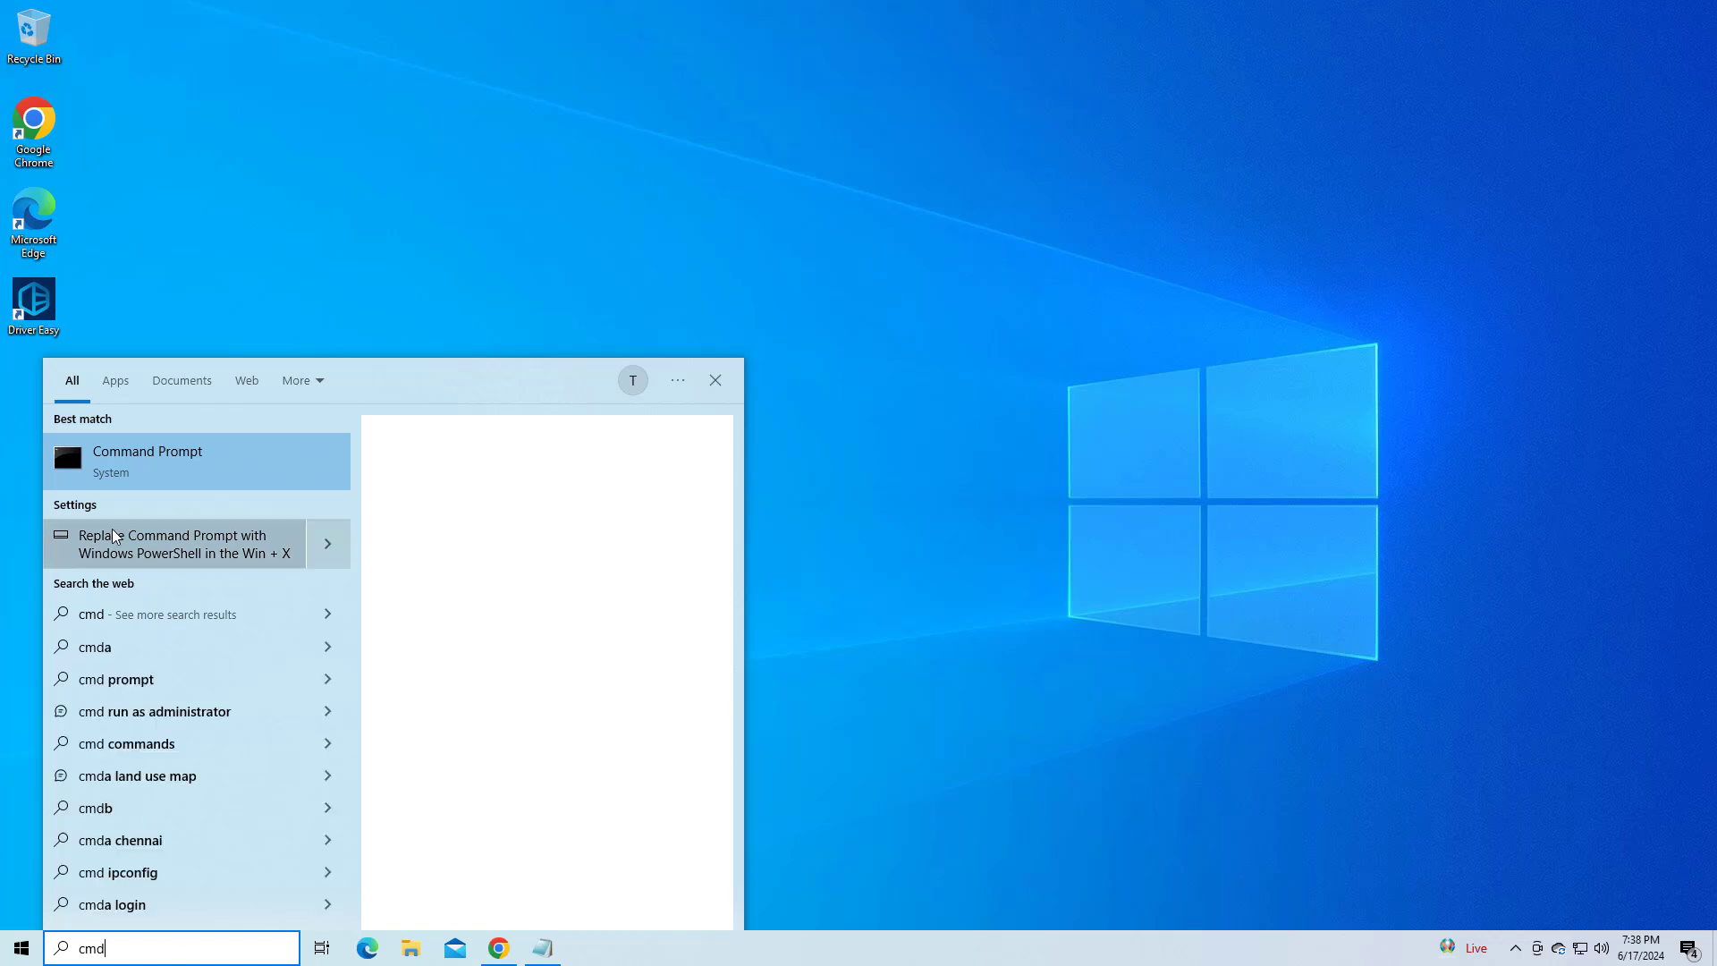
Launch Command Prompt as administrator from the search result and approve the UAC prompt
right_click(137, 456)
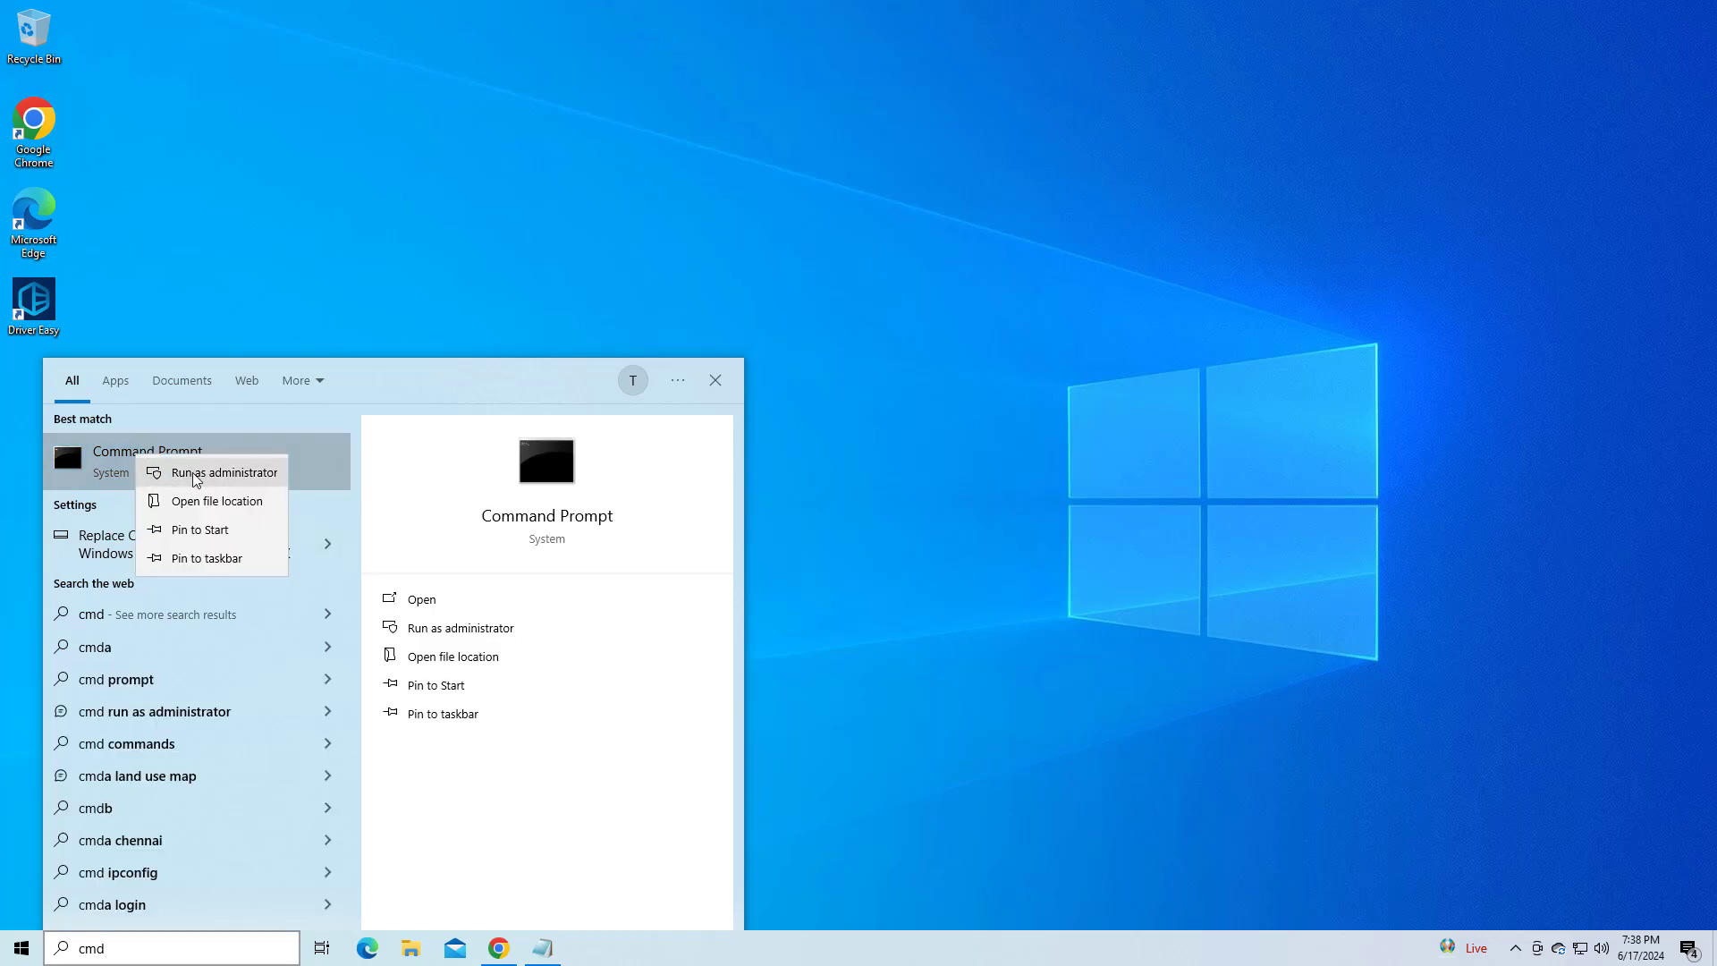
left_click(197, 474)
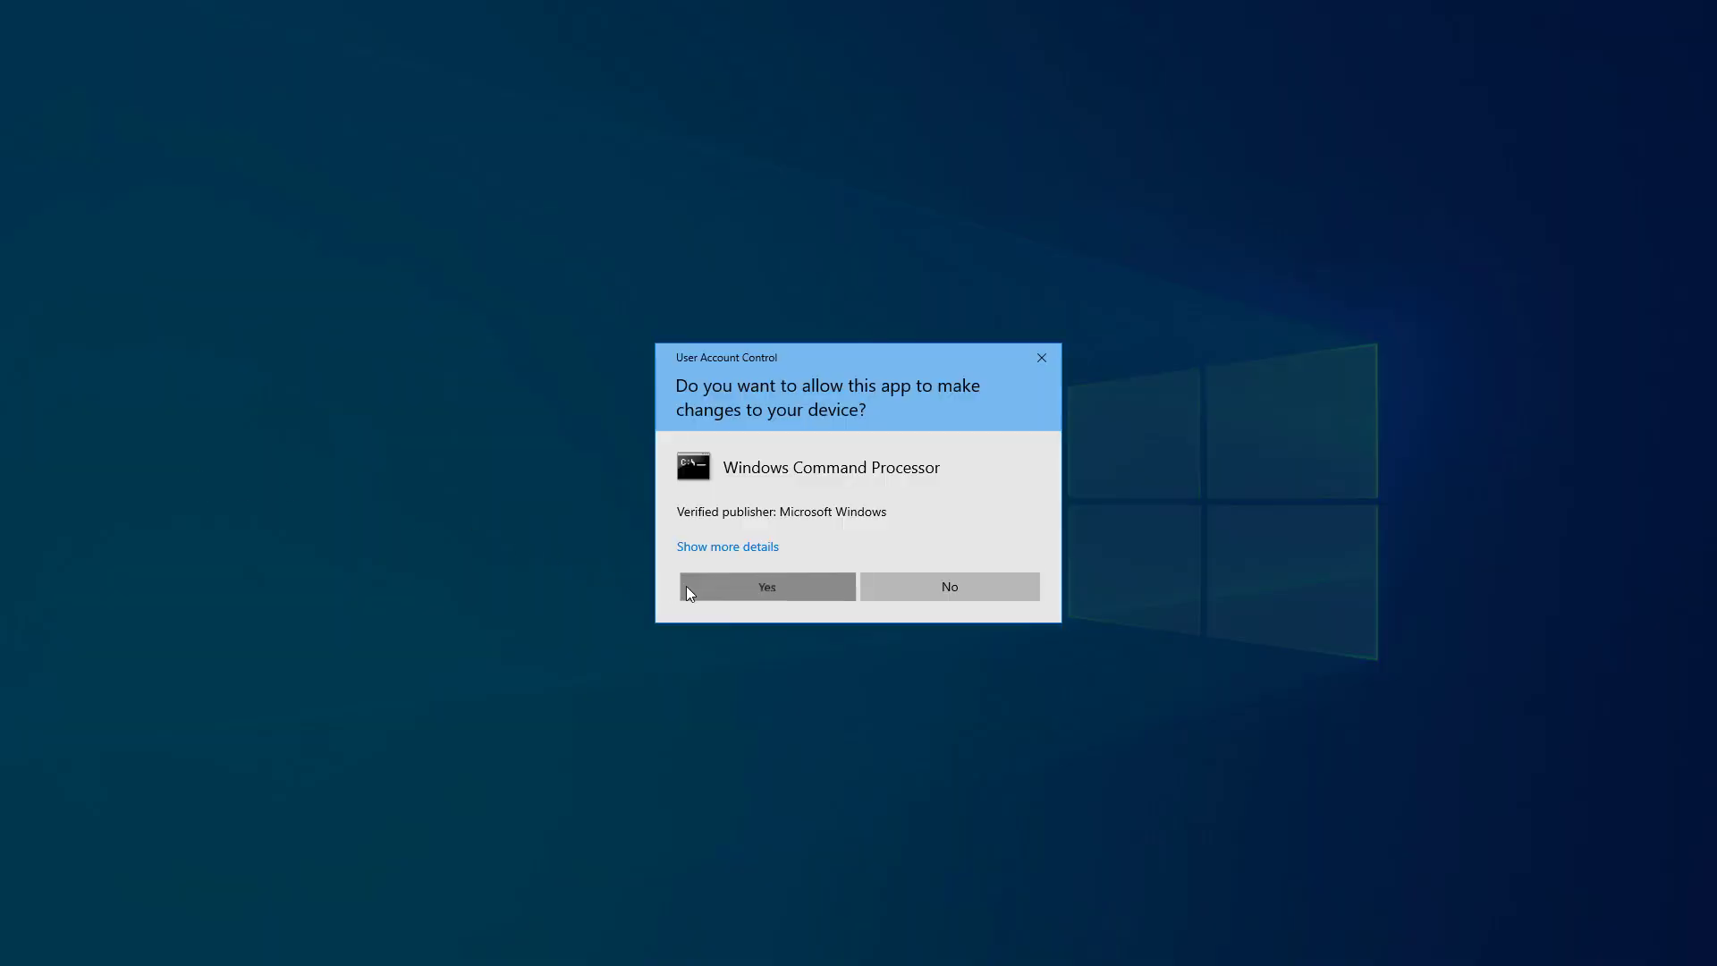
left_click(686, 588)
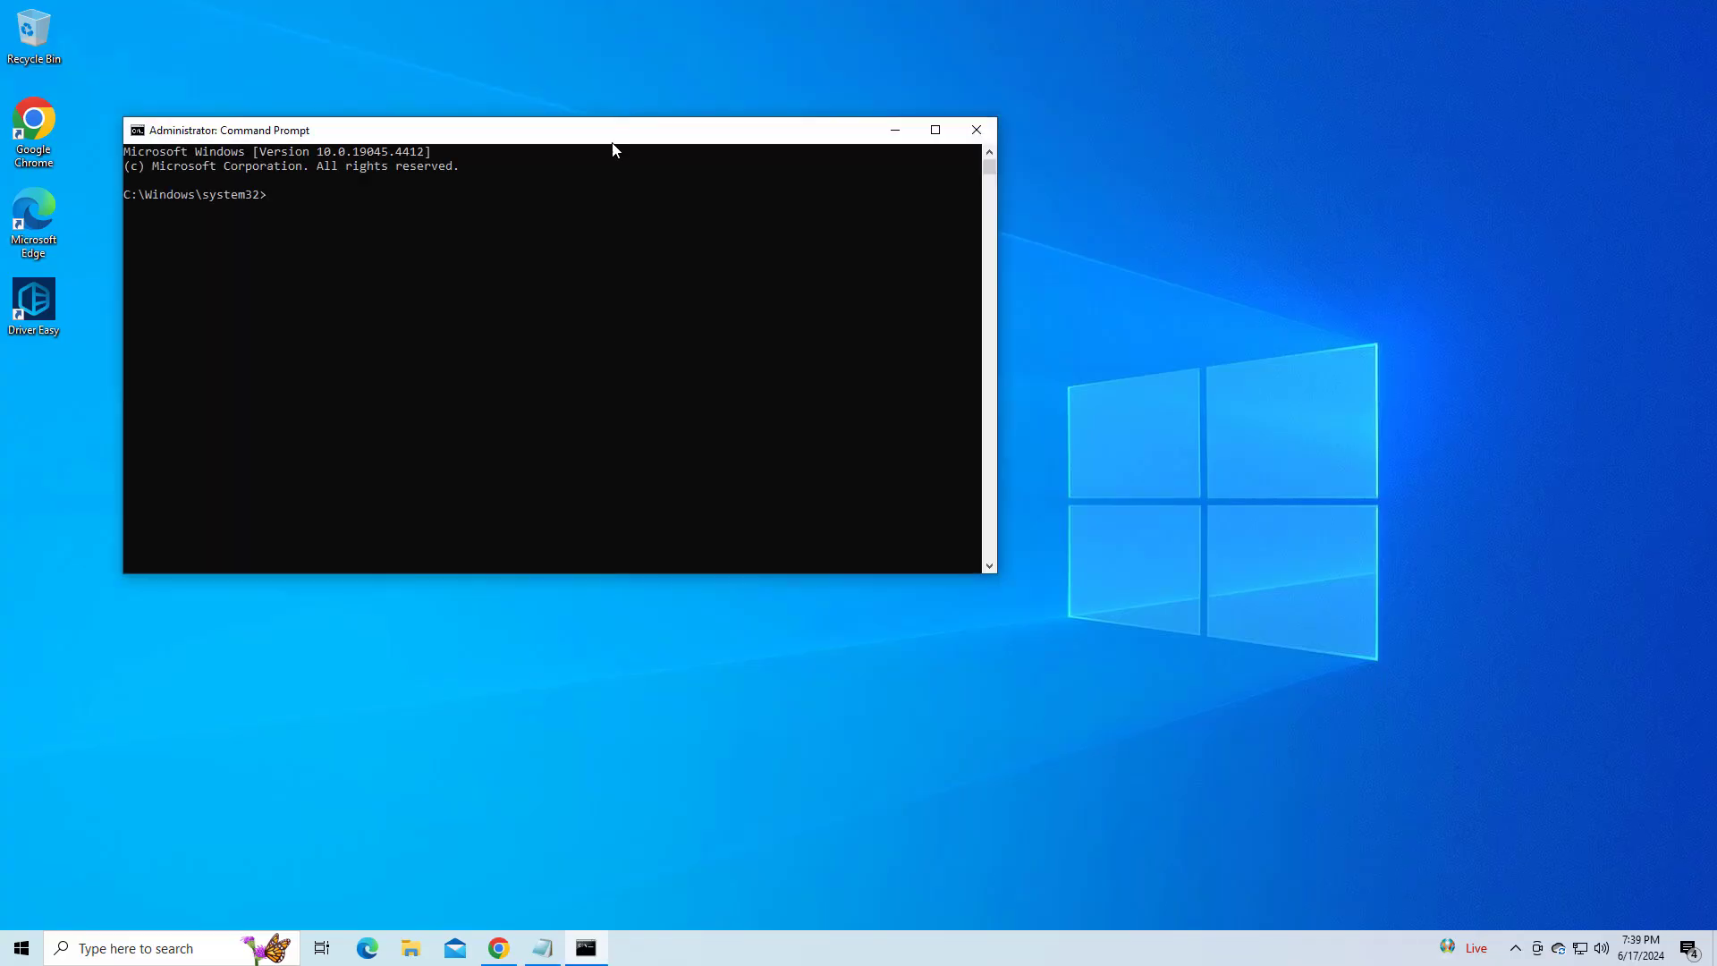
Centre the console window and run sfc /scannow until verification reaches 100%
left_click_drag(613, 136, 908, 238)
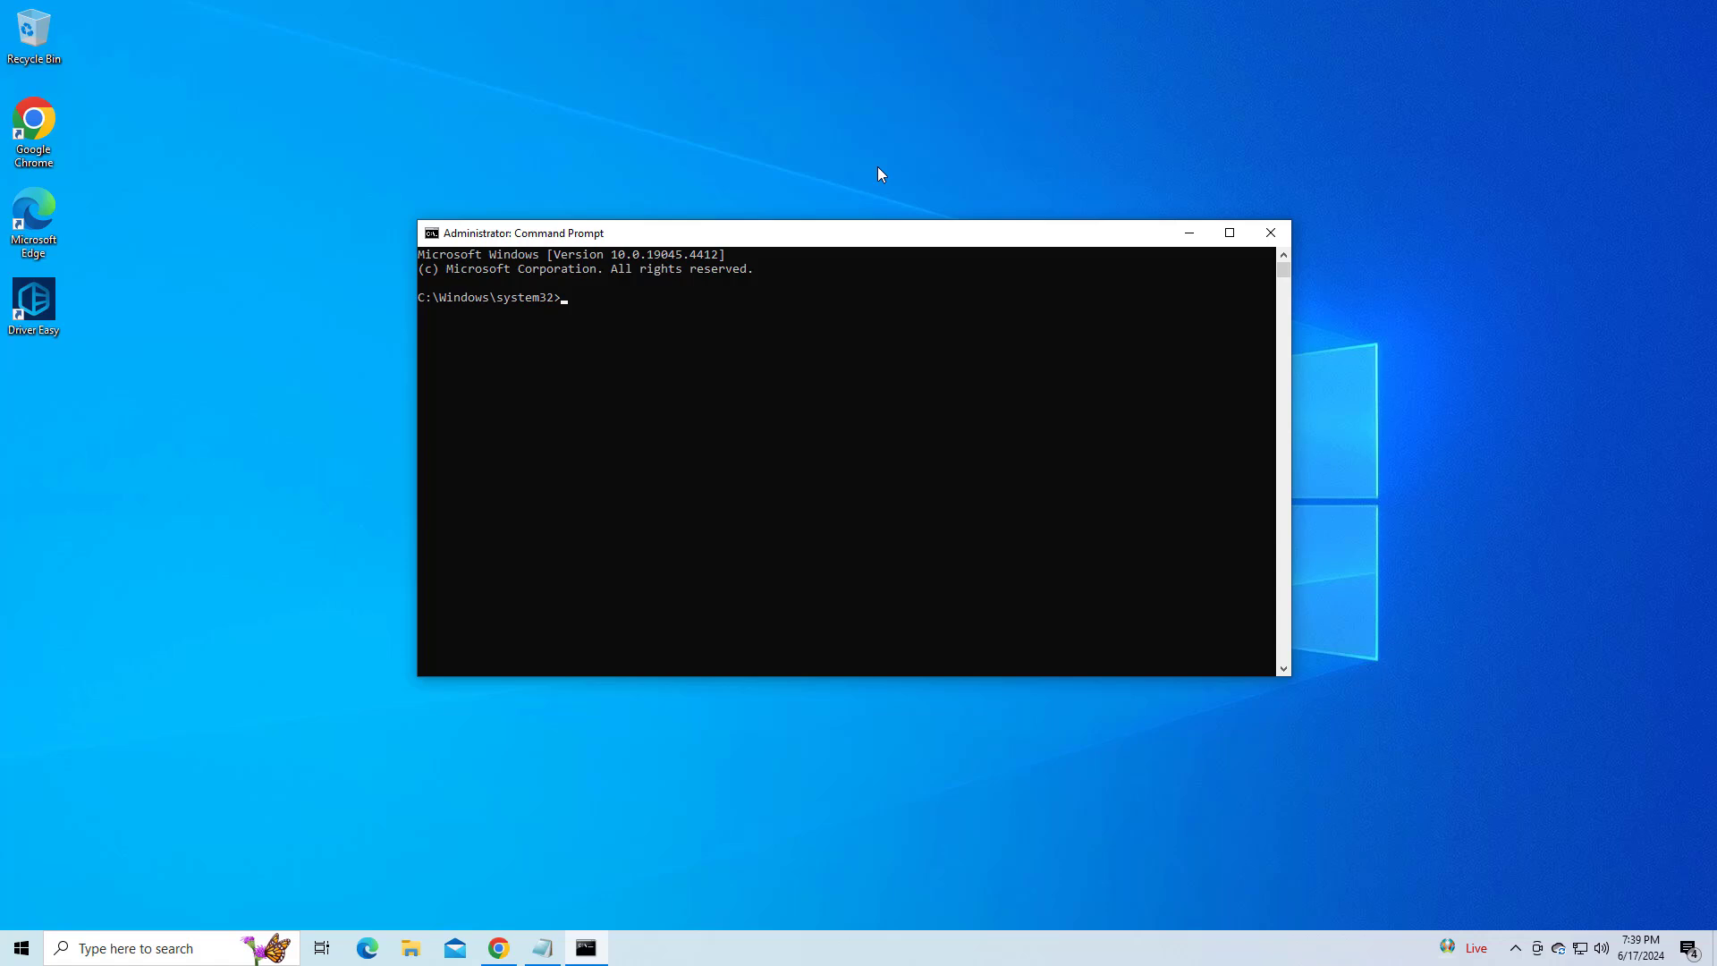
type("sfc /scannow")
key("Return")
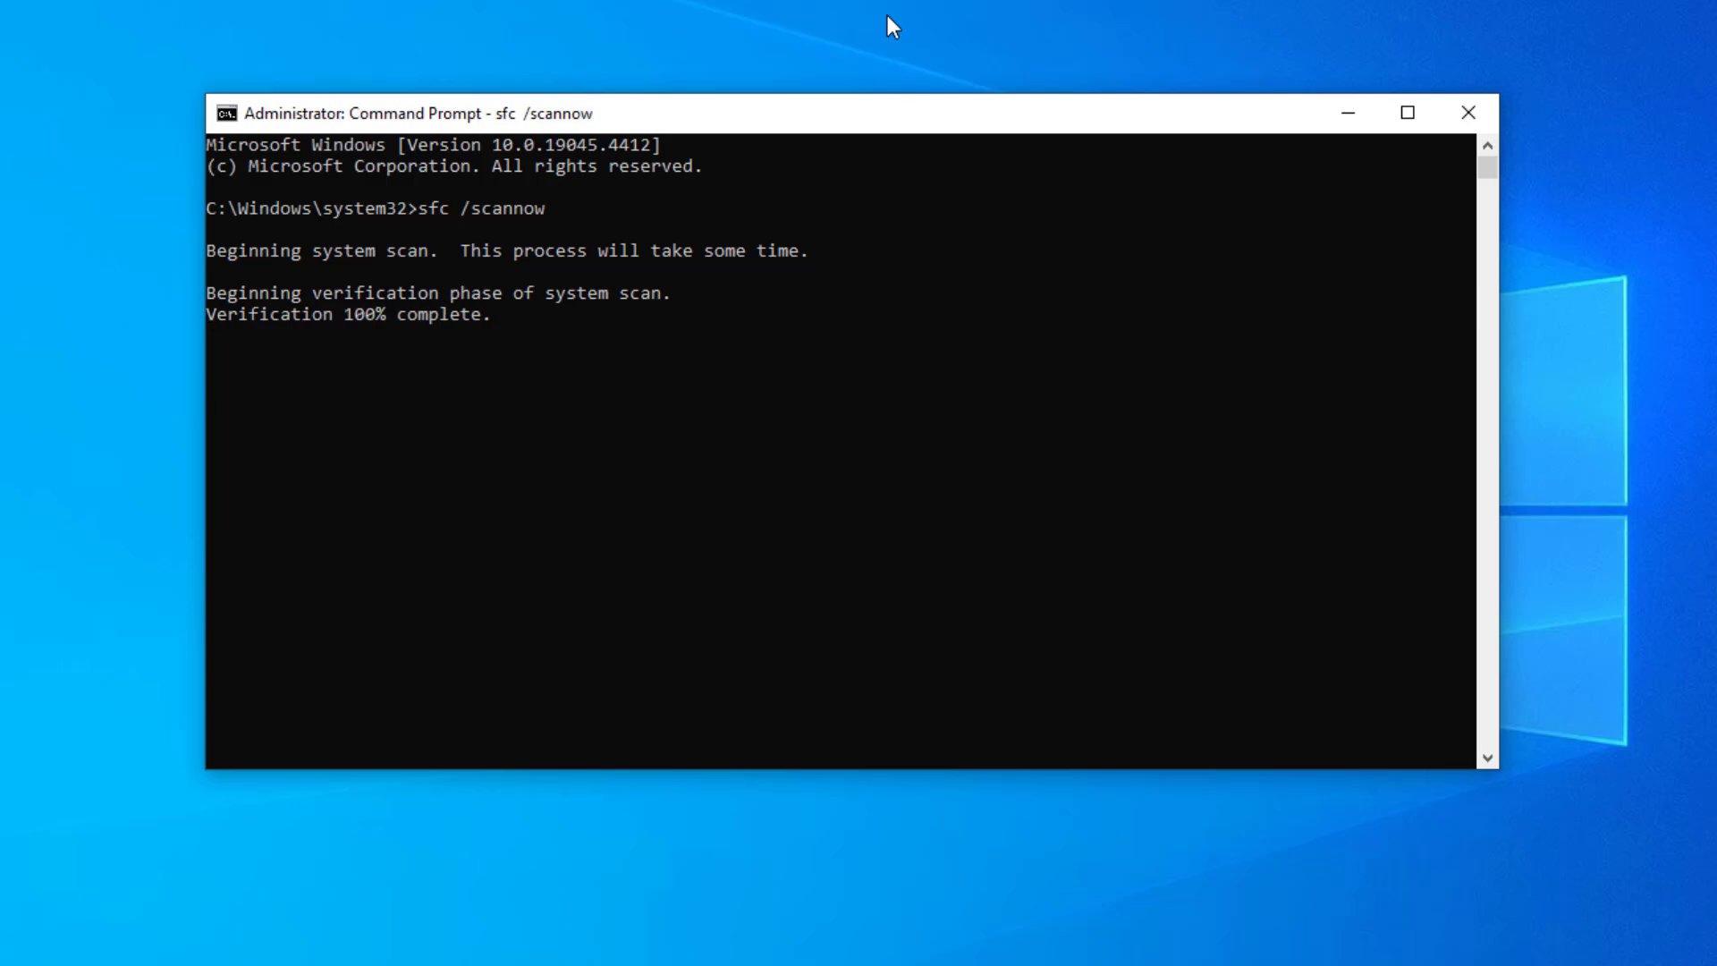
Copy the DISM CheckHealth command from Notepad, paste it into the console and run it
left_click_drag(1564, 129, 1143, 128)
key("cmd+c")
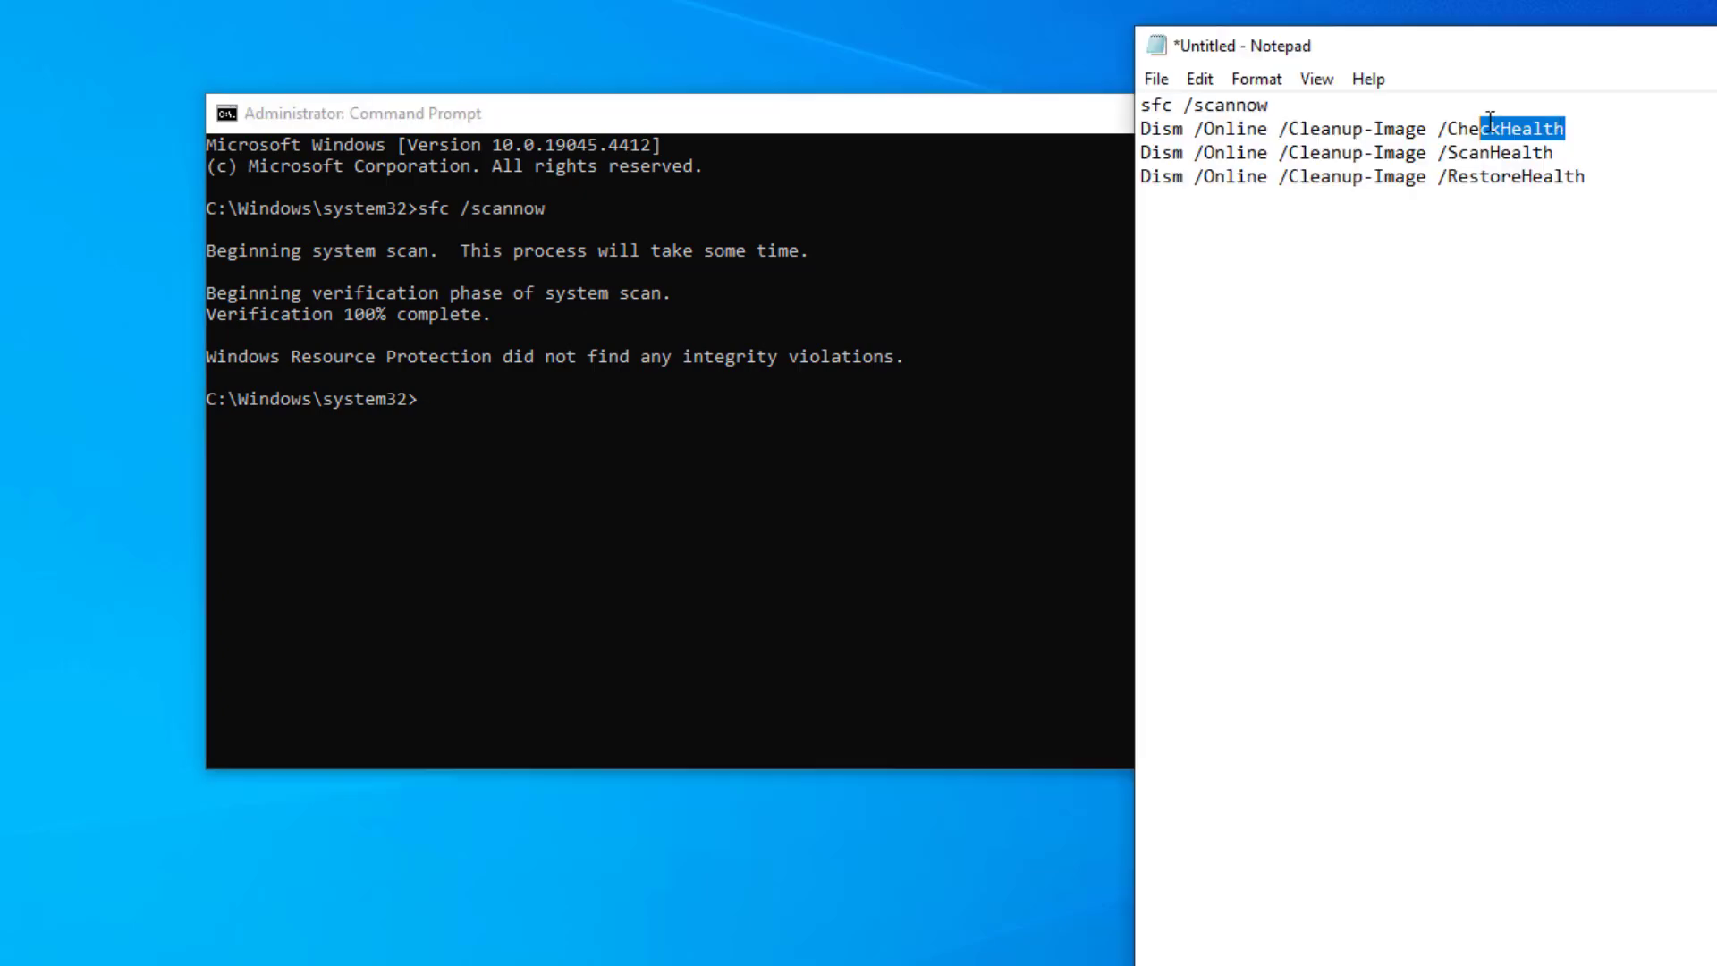
right_click(1169, 126)
left_click(1246, 215)
right_click(977, 114)
mouse_move(1064, 303)
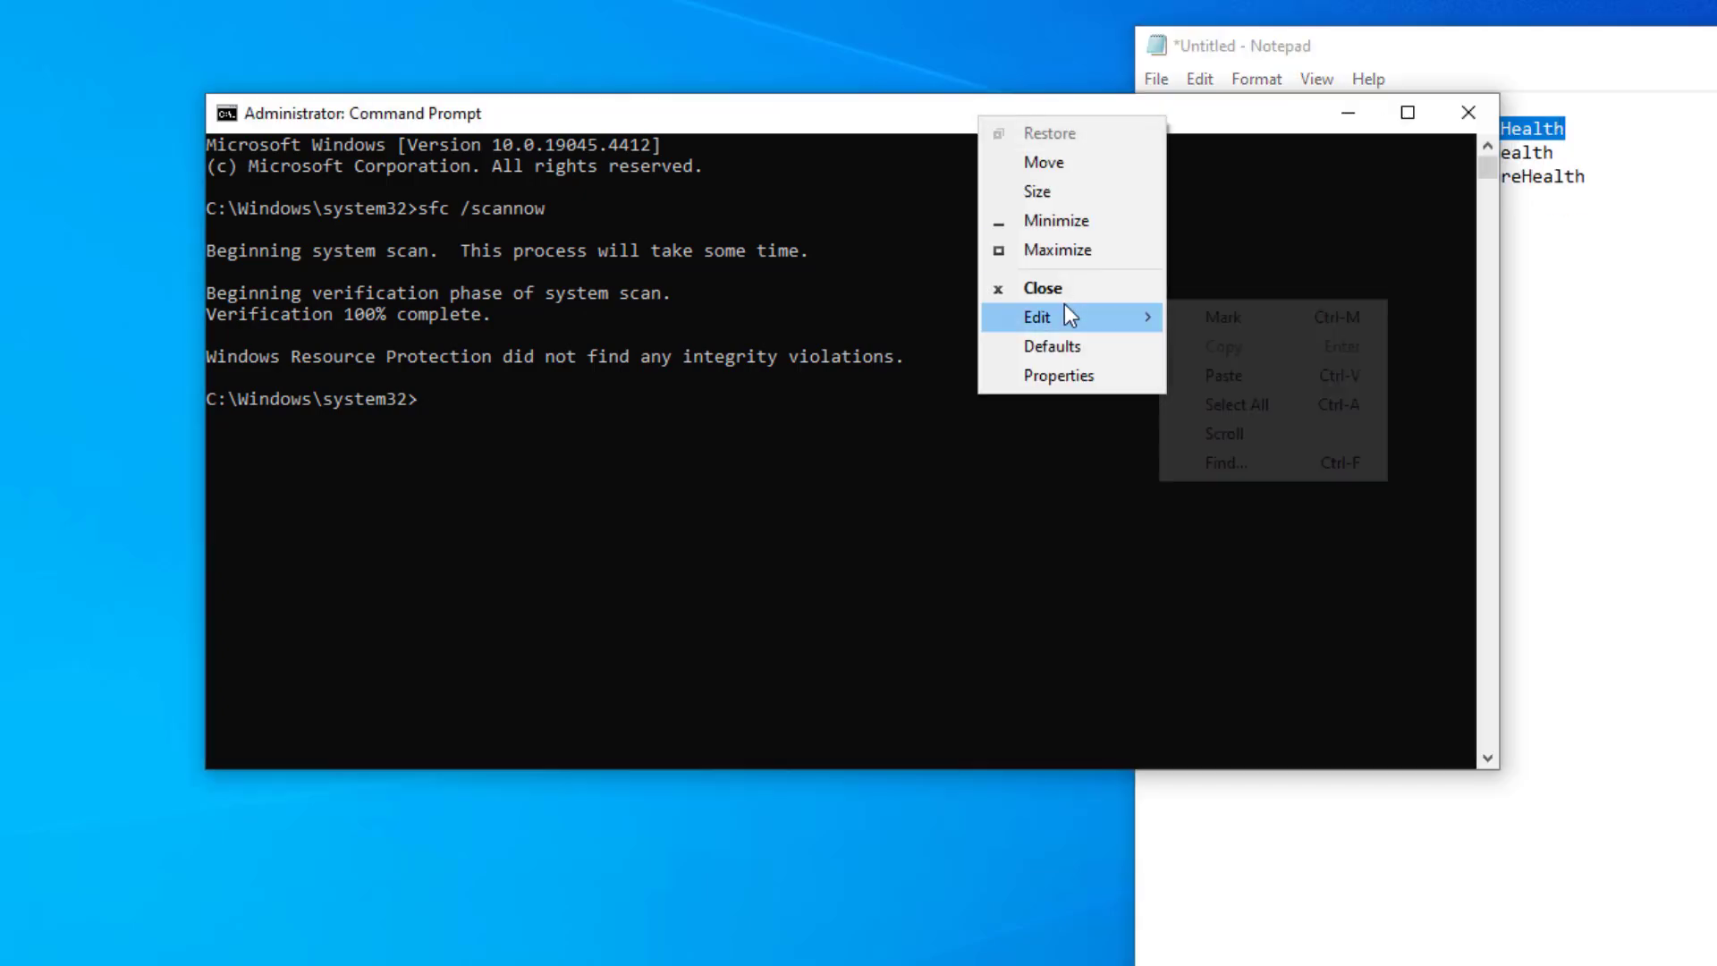
left_click(1231, 369)
key("Return")
Copy the DISM ScanHealth command from Notepad, paste it into the console and run it
left_click_drag(1561, 152, 1142, 153)
right_click(1165, 157)
left_click(1243, 246)
right_click(899, 113)
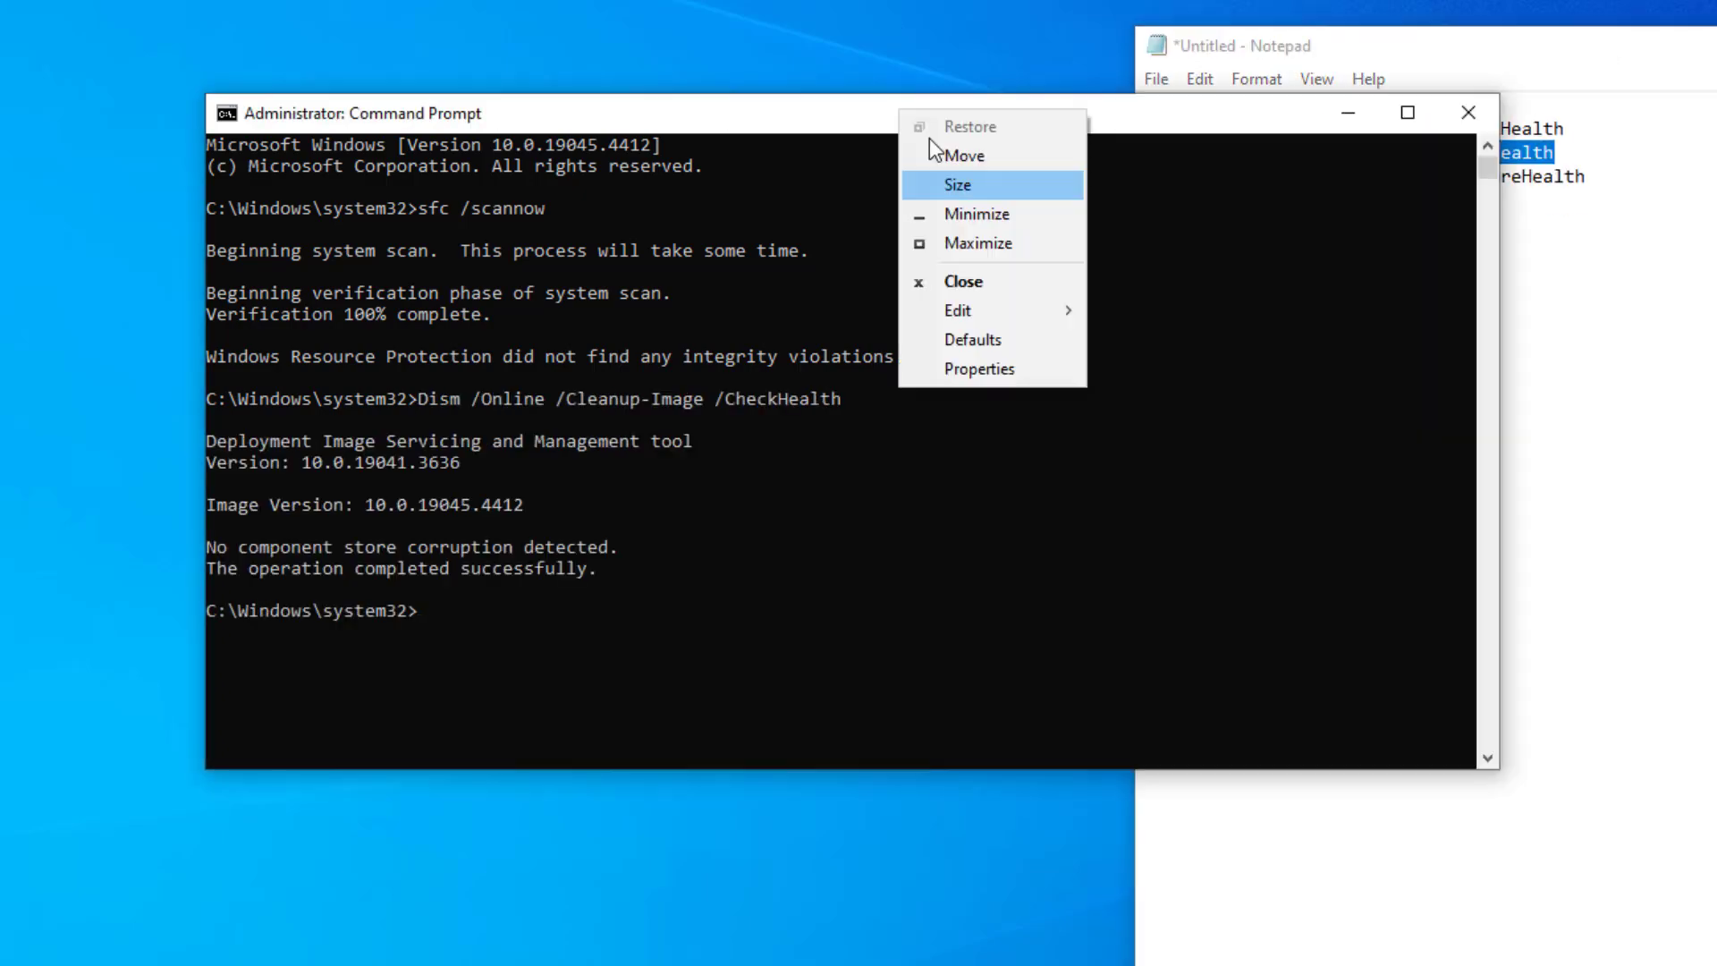
mouse_move(986, 307)
left_click(1152, 367)
key("Return")
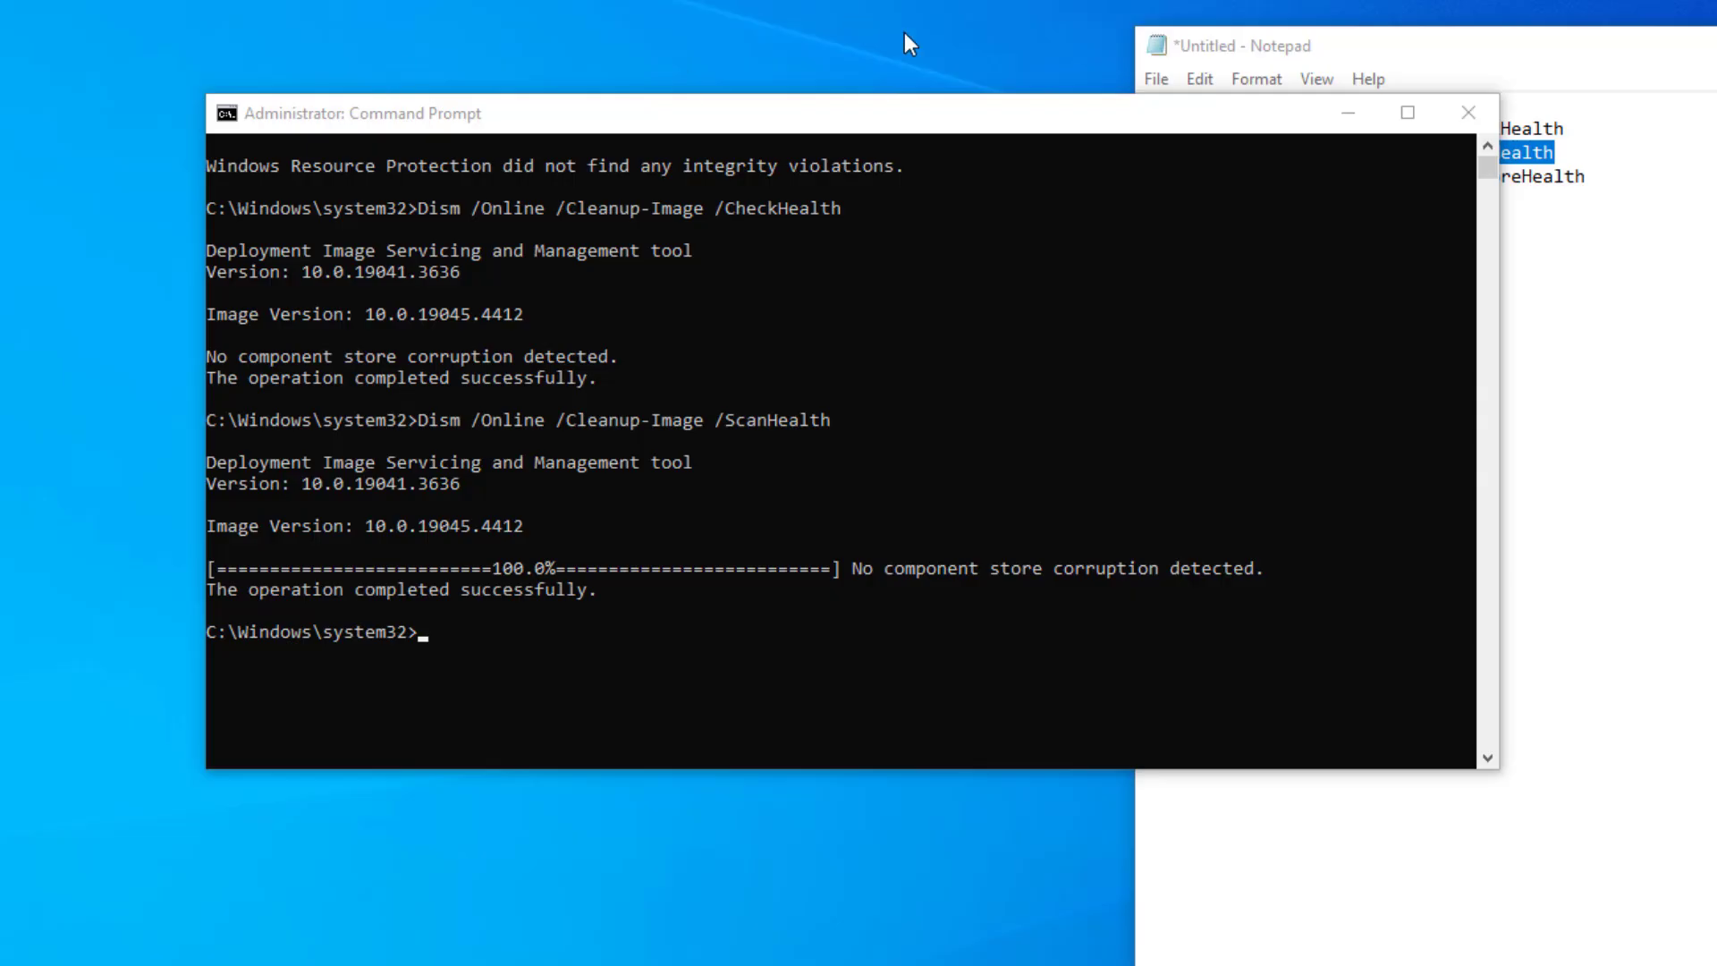
Copy the DISM RestoreHealth line from Notepad, paste it at the prompt and run it
left_click_drag(1144, 176, 1586, 176)
key("cmd+c")
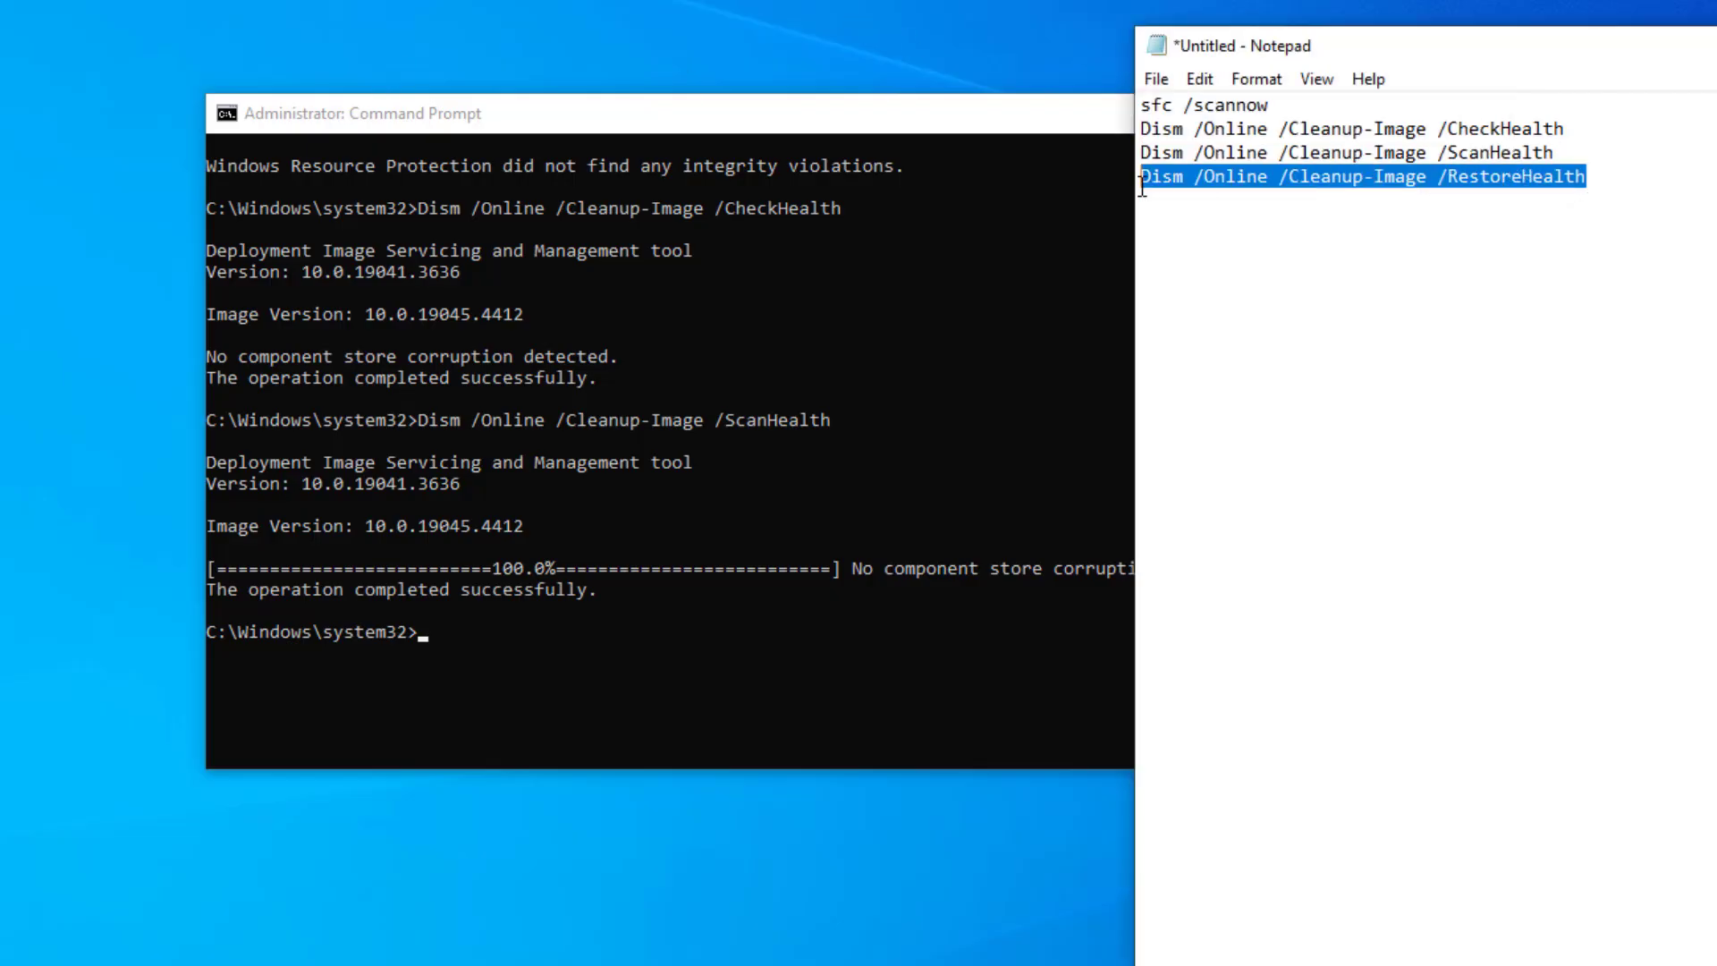
left_click(927, 120)
right_click(1173, 367)
key("Return")
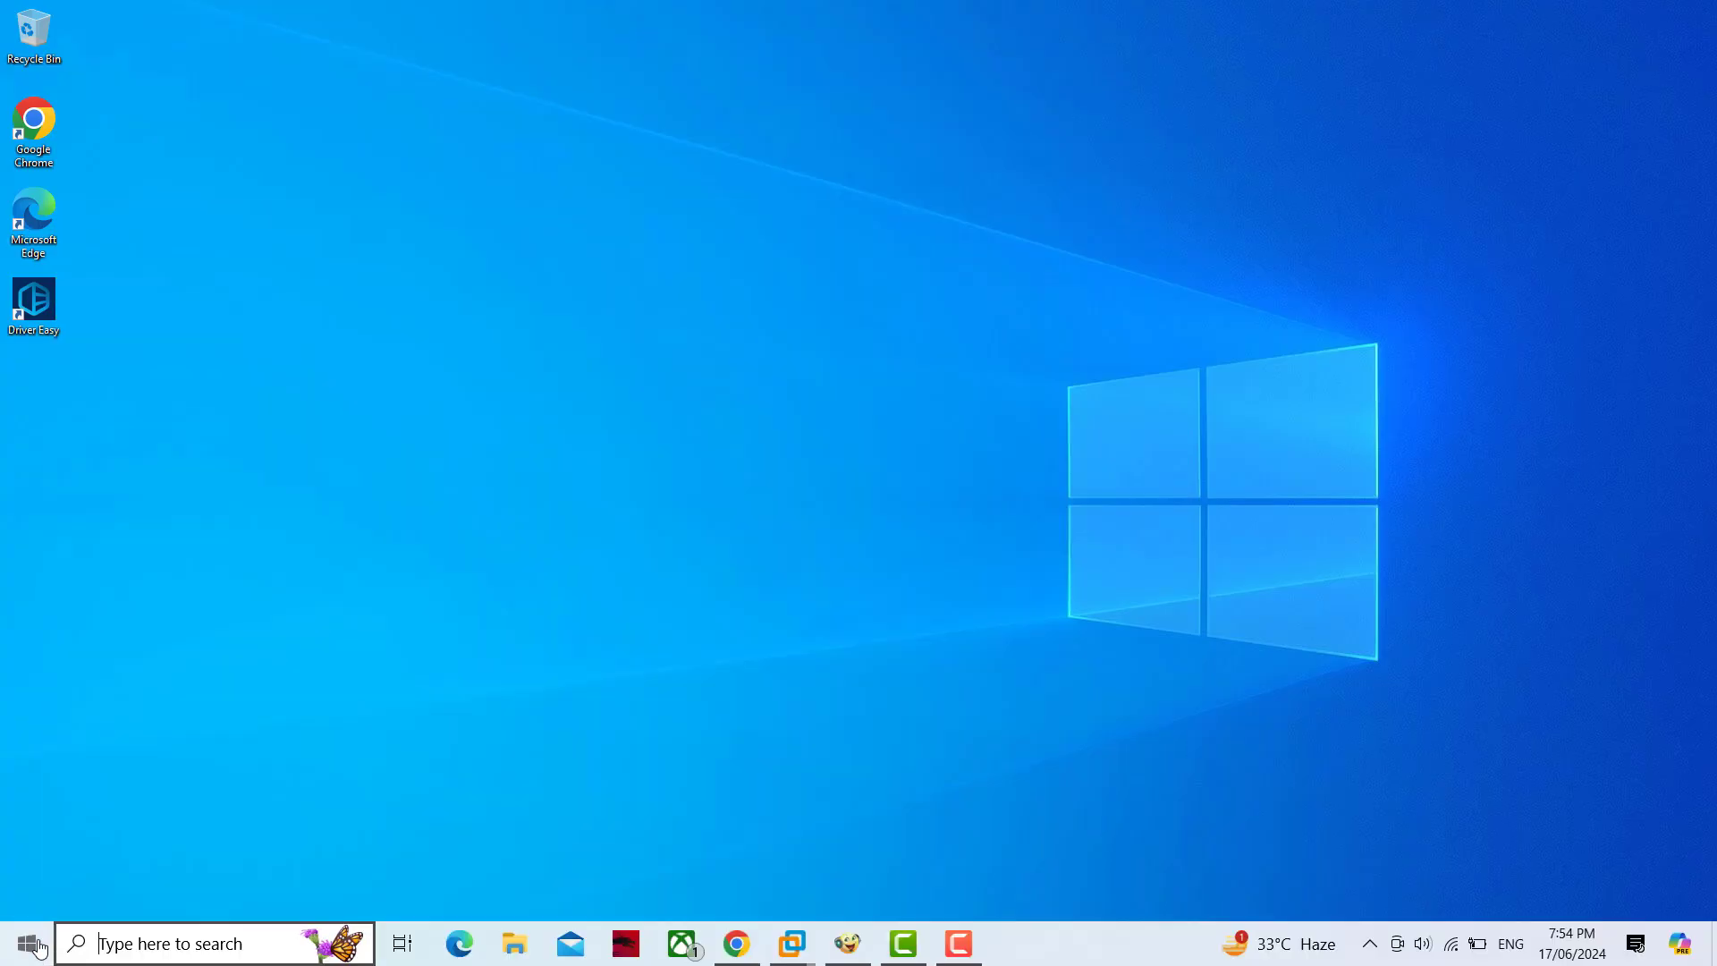
key("super")
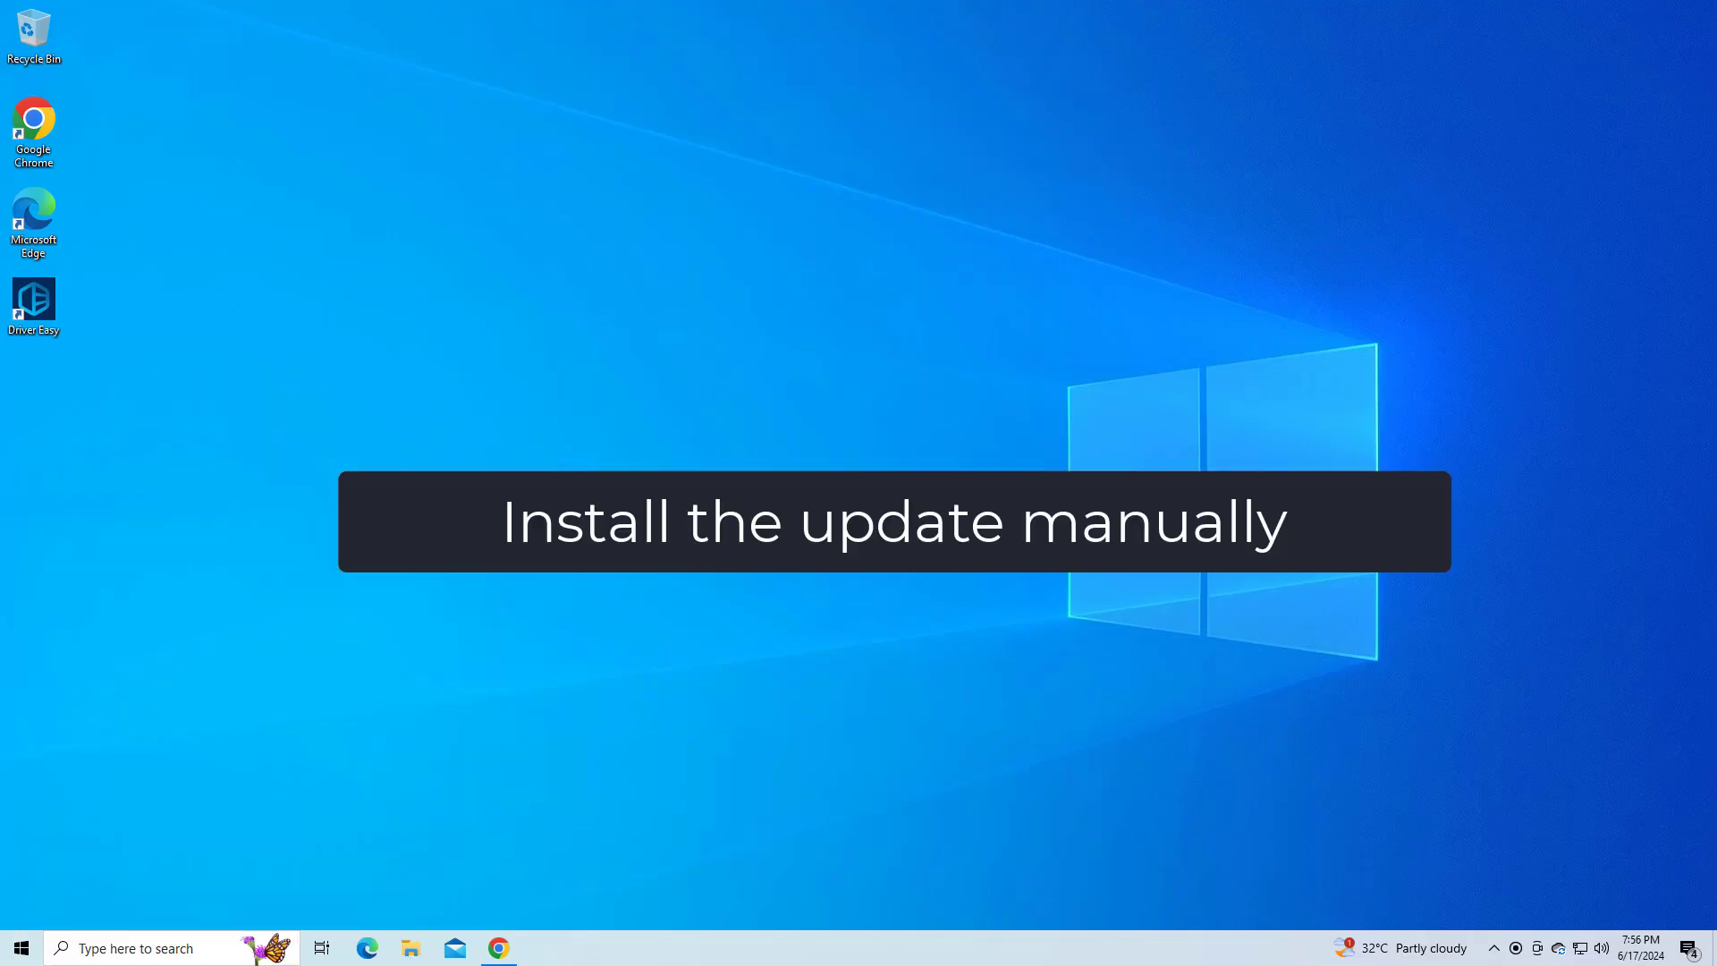
Search the Update Catalog for KB5039211 to list its 12 Windows 10 cumulative updates
left_click(512, 944)
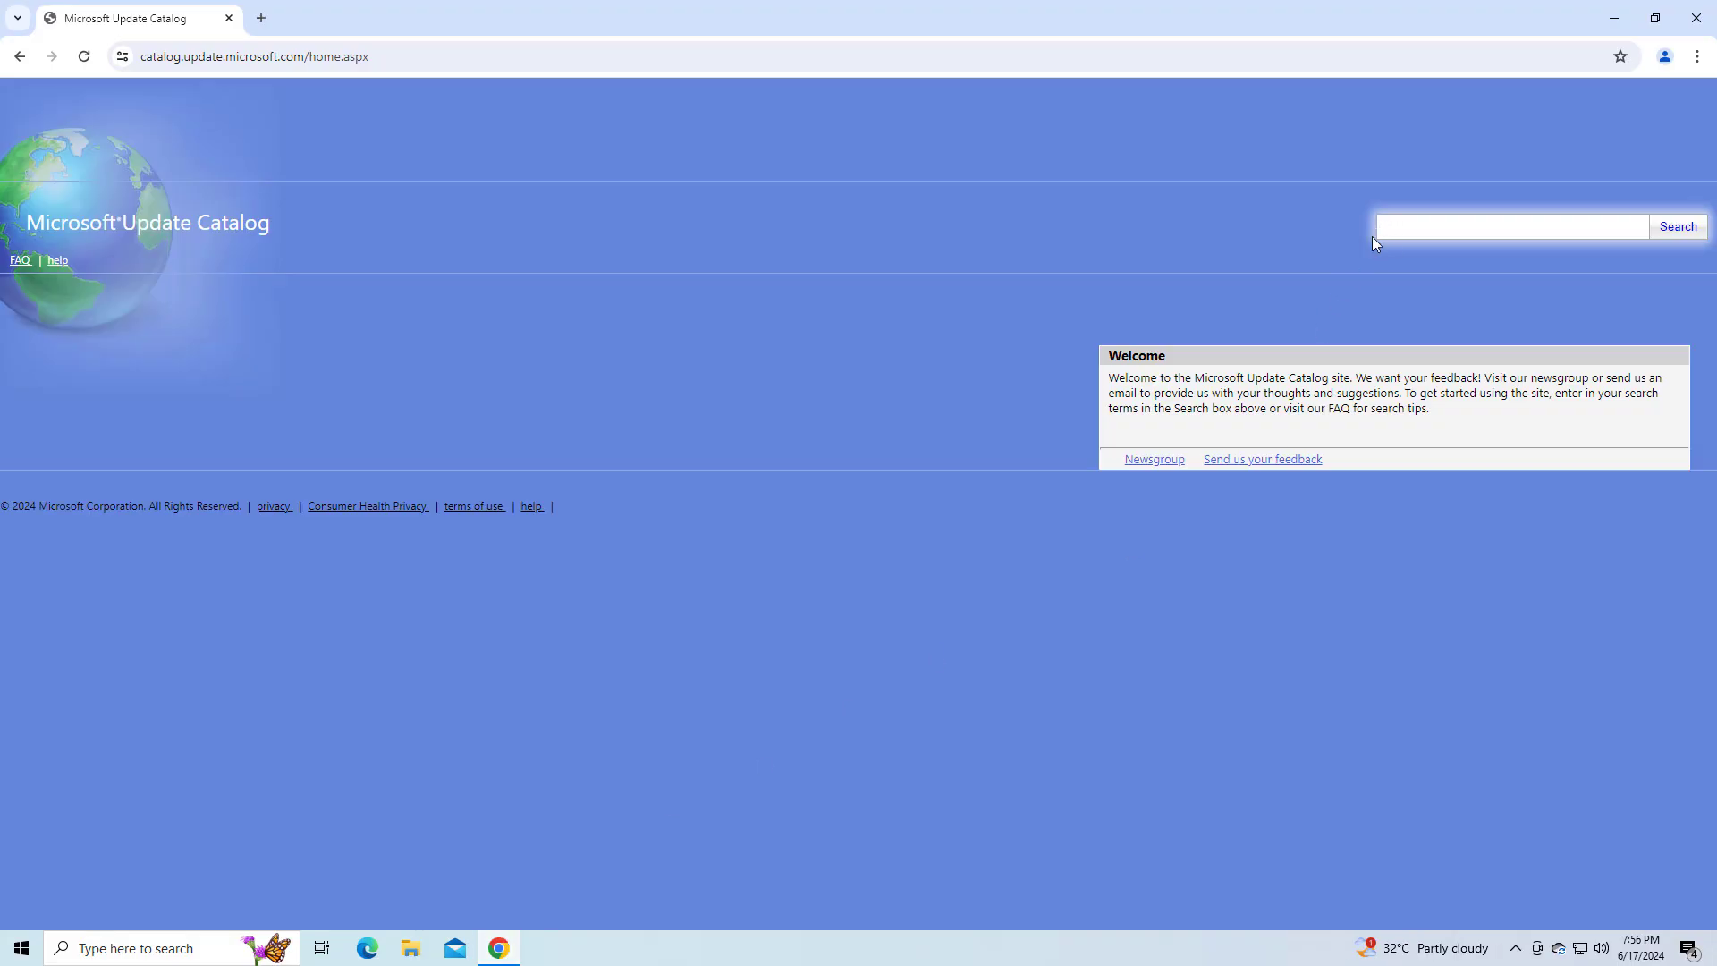
type("KB5039211")
double_click(1438, 227)
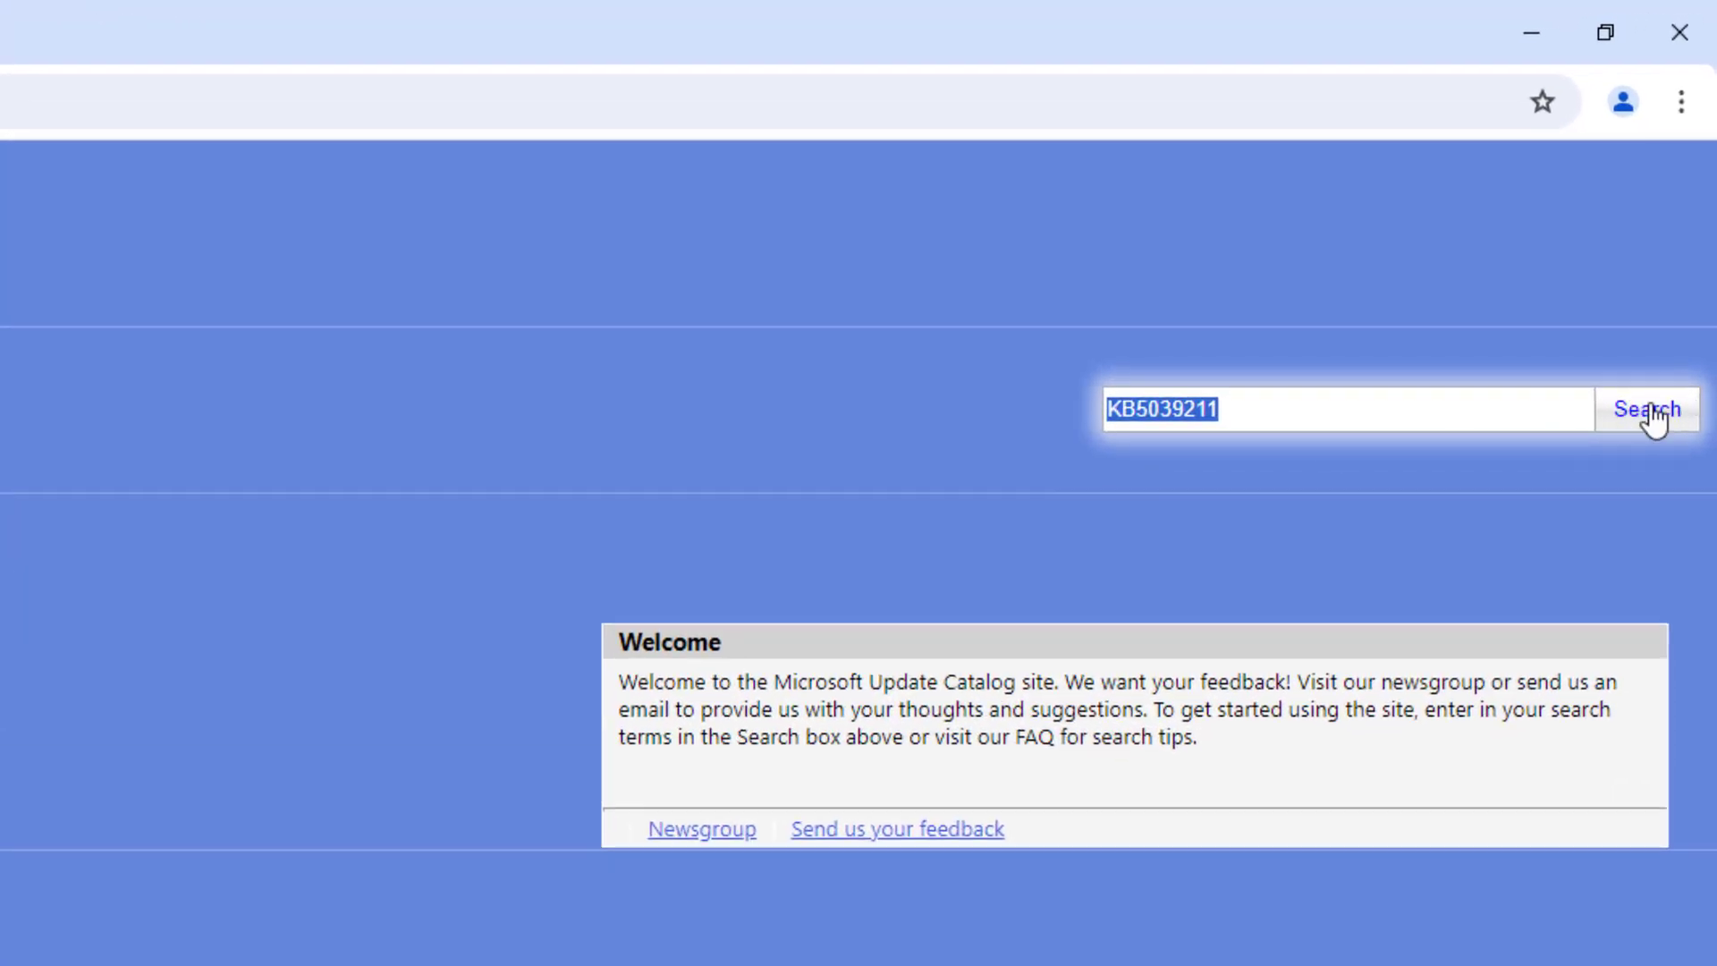
left_click(1651, 413)
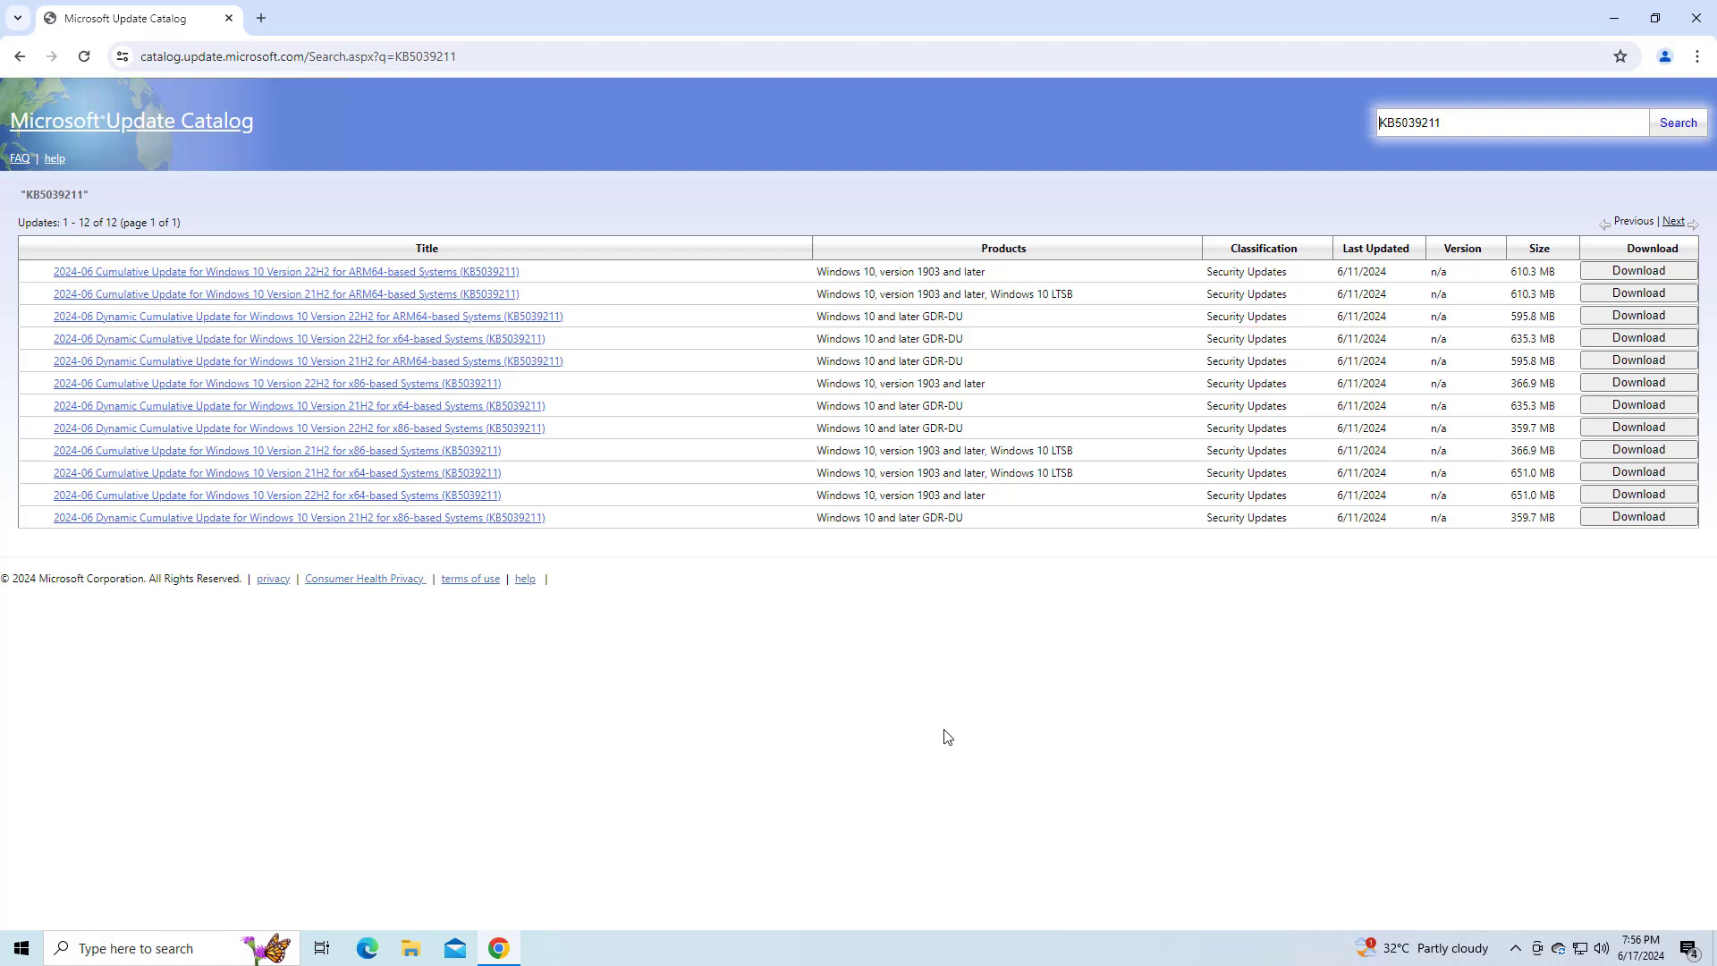
Check the About page shows a 64-bit, x64-based Windows 10 Home 22H2 system, then close Settings
right_click(22, 948)
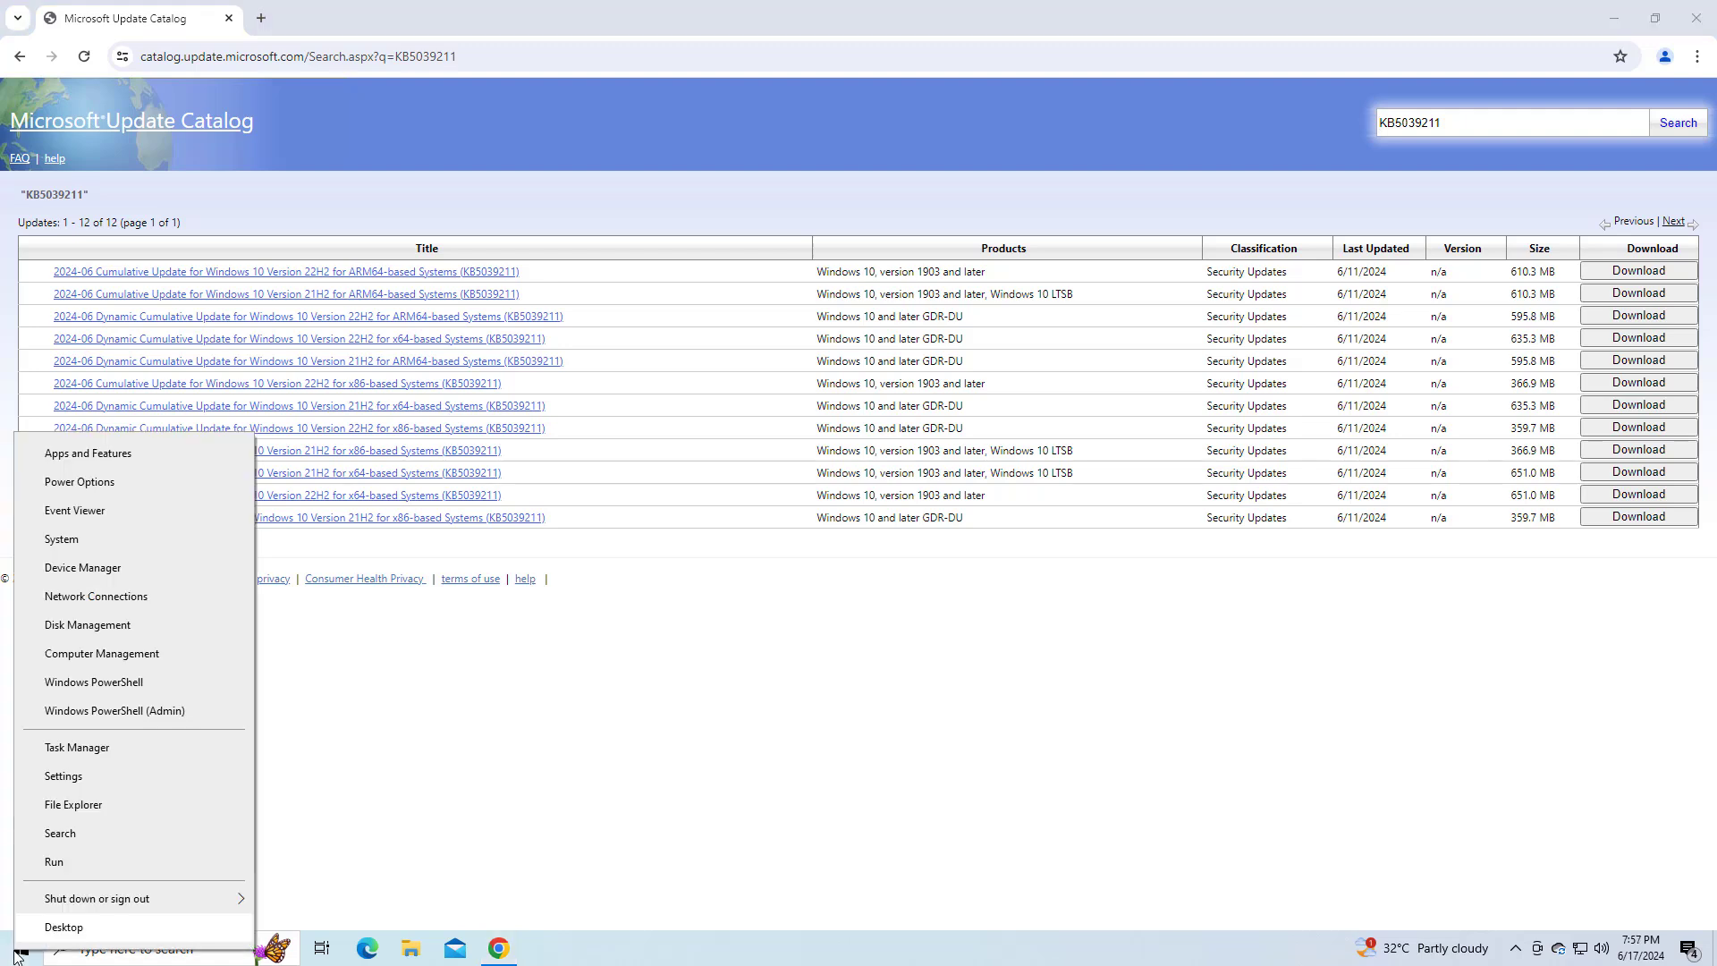
left_click(81, 542)
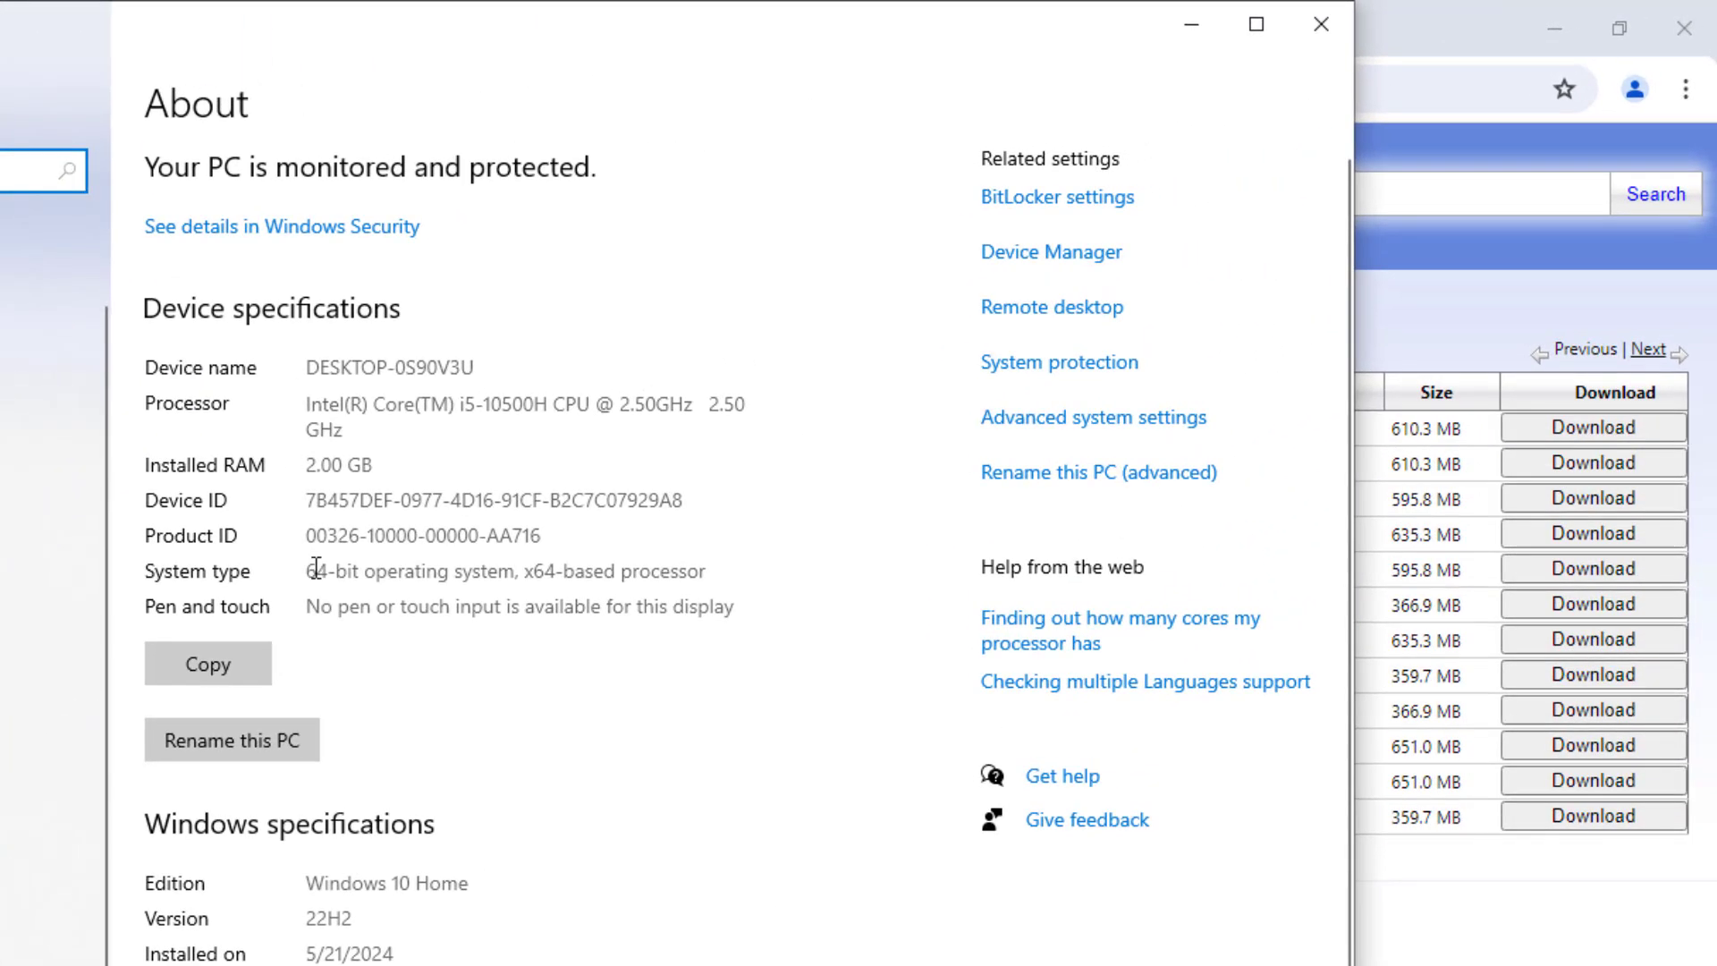
mouse_move(317, 569)
left_mouse_down()
mouse_move(347, 569)
mouse_move(300, 569)
left_mouse_up()
left_click(307, 573)
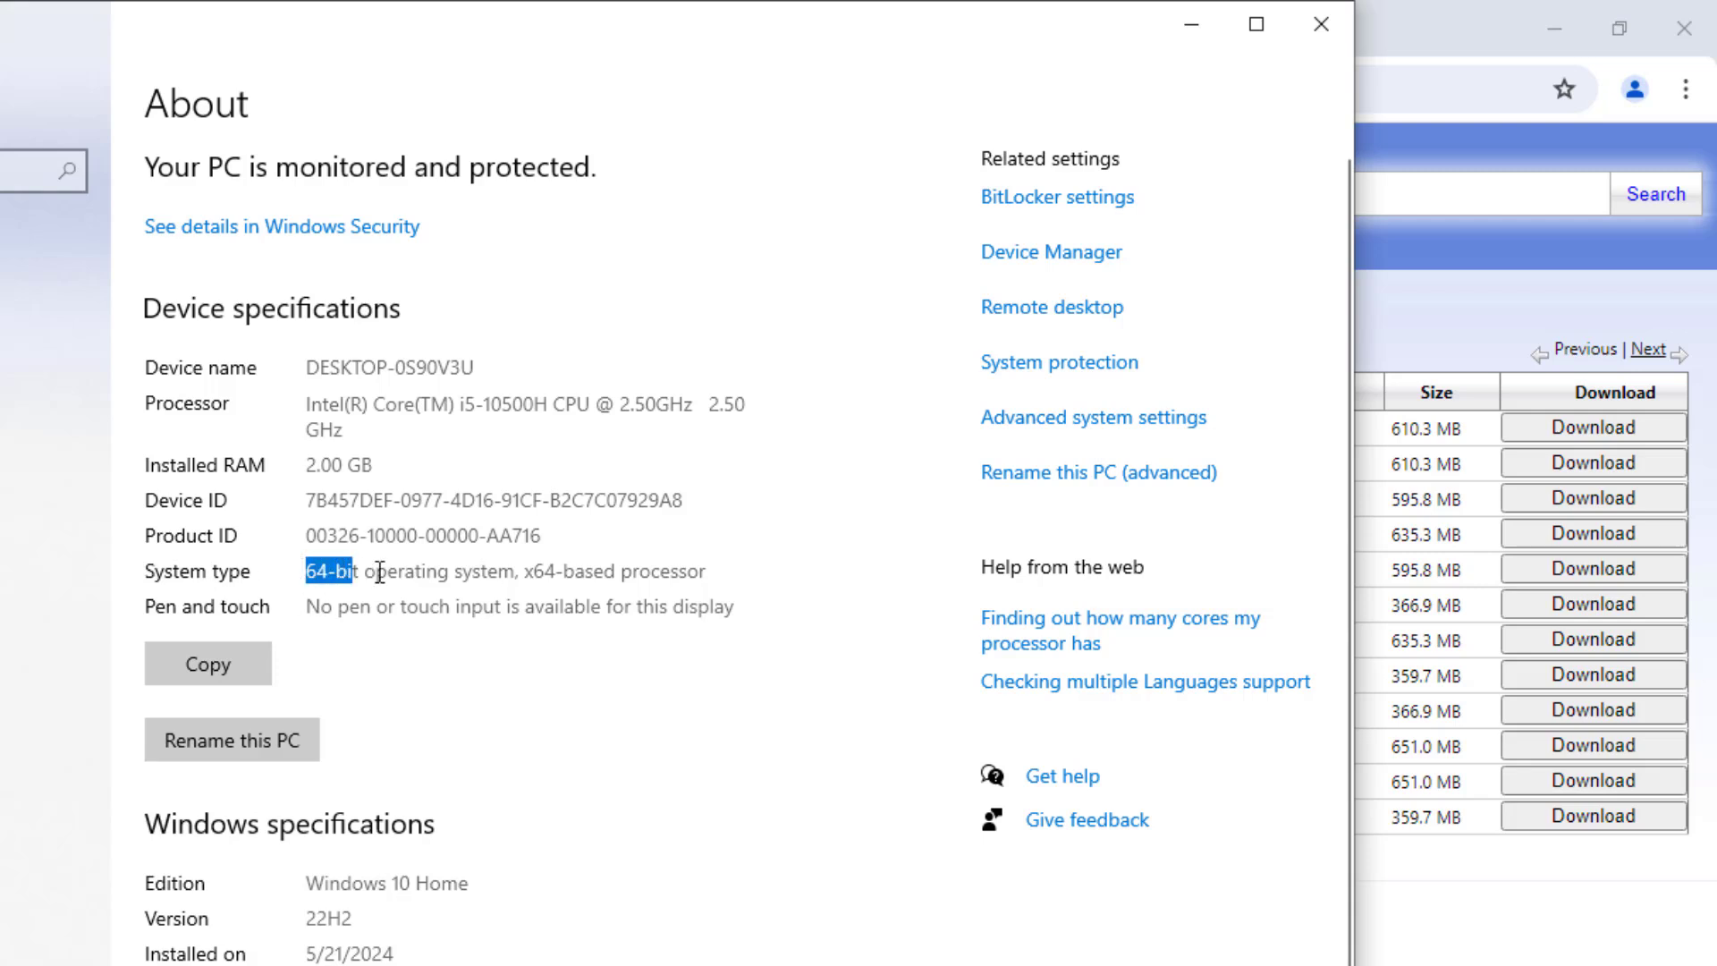
left_click(1327, 36)
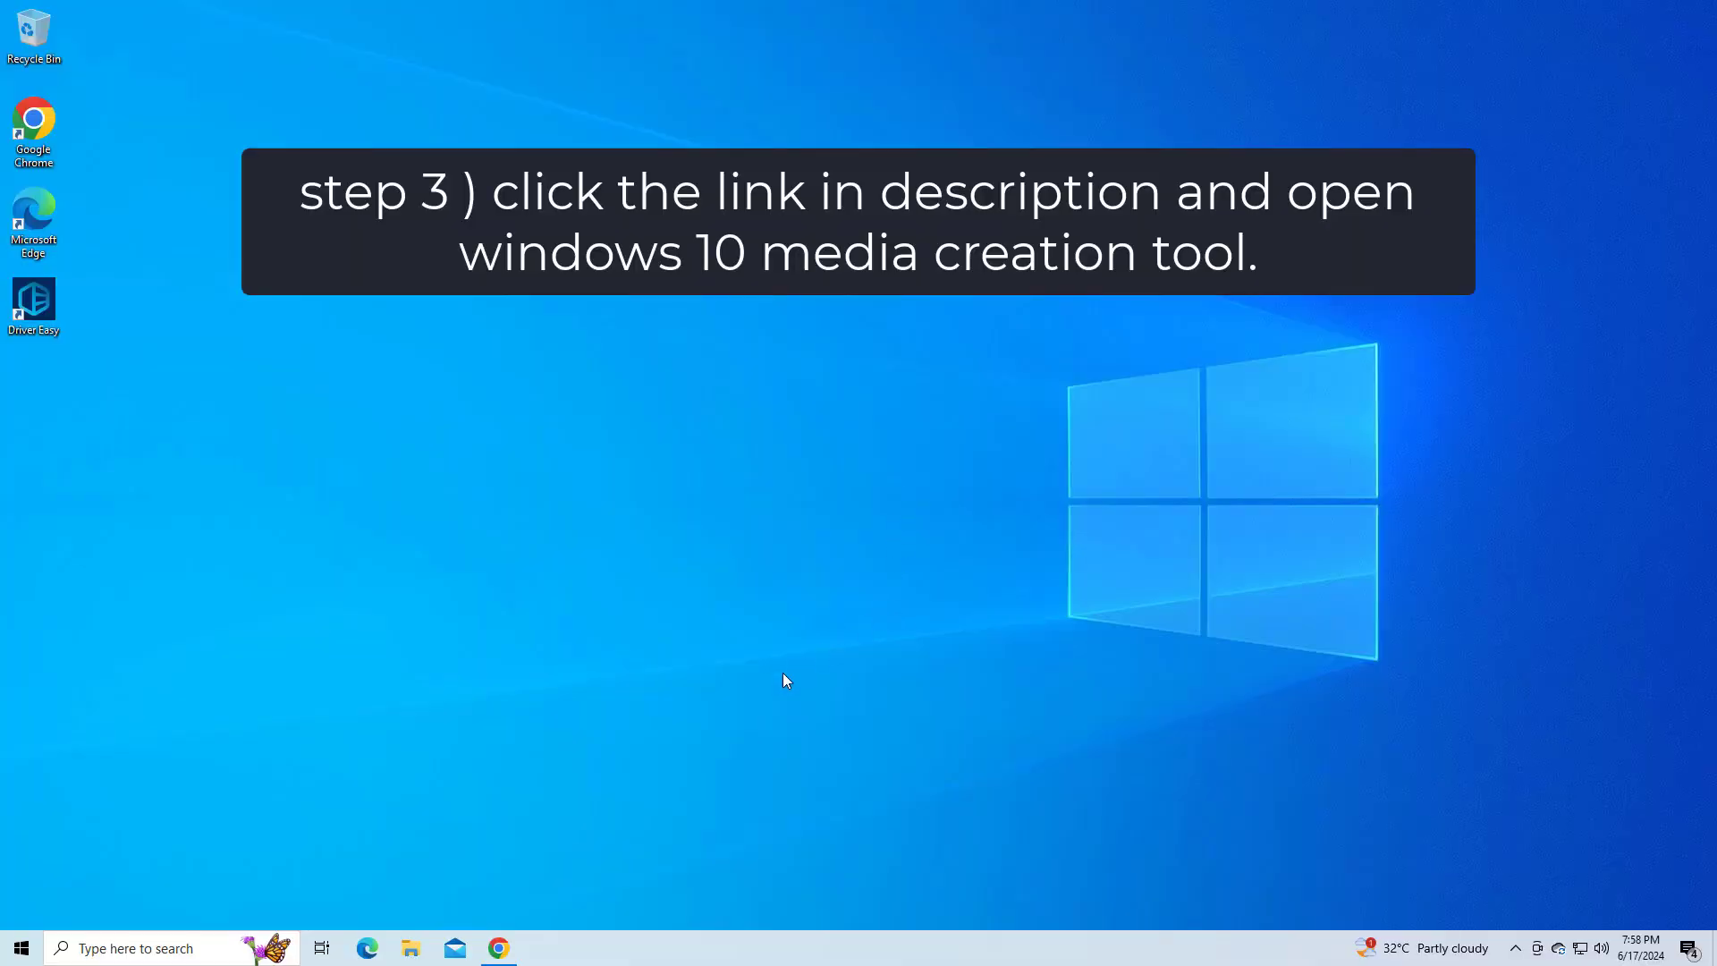
Download MediaCreationTool_22H2.exe from the Windows 10 download page and dismiss the firewall alert
left_click(504, 952)
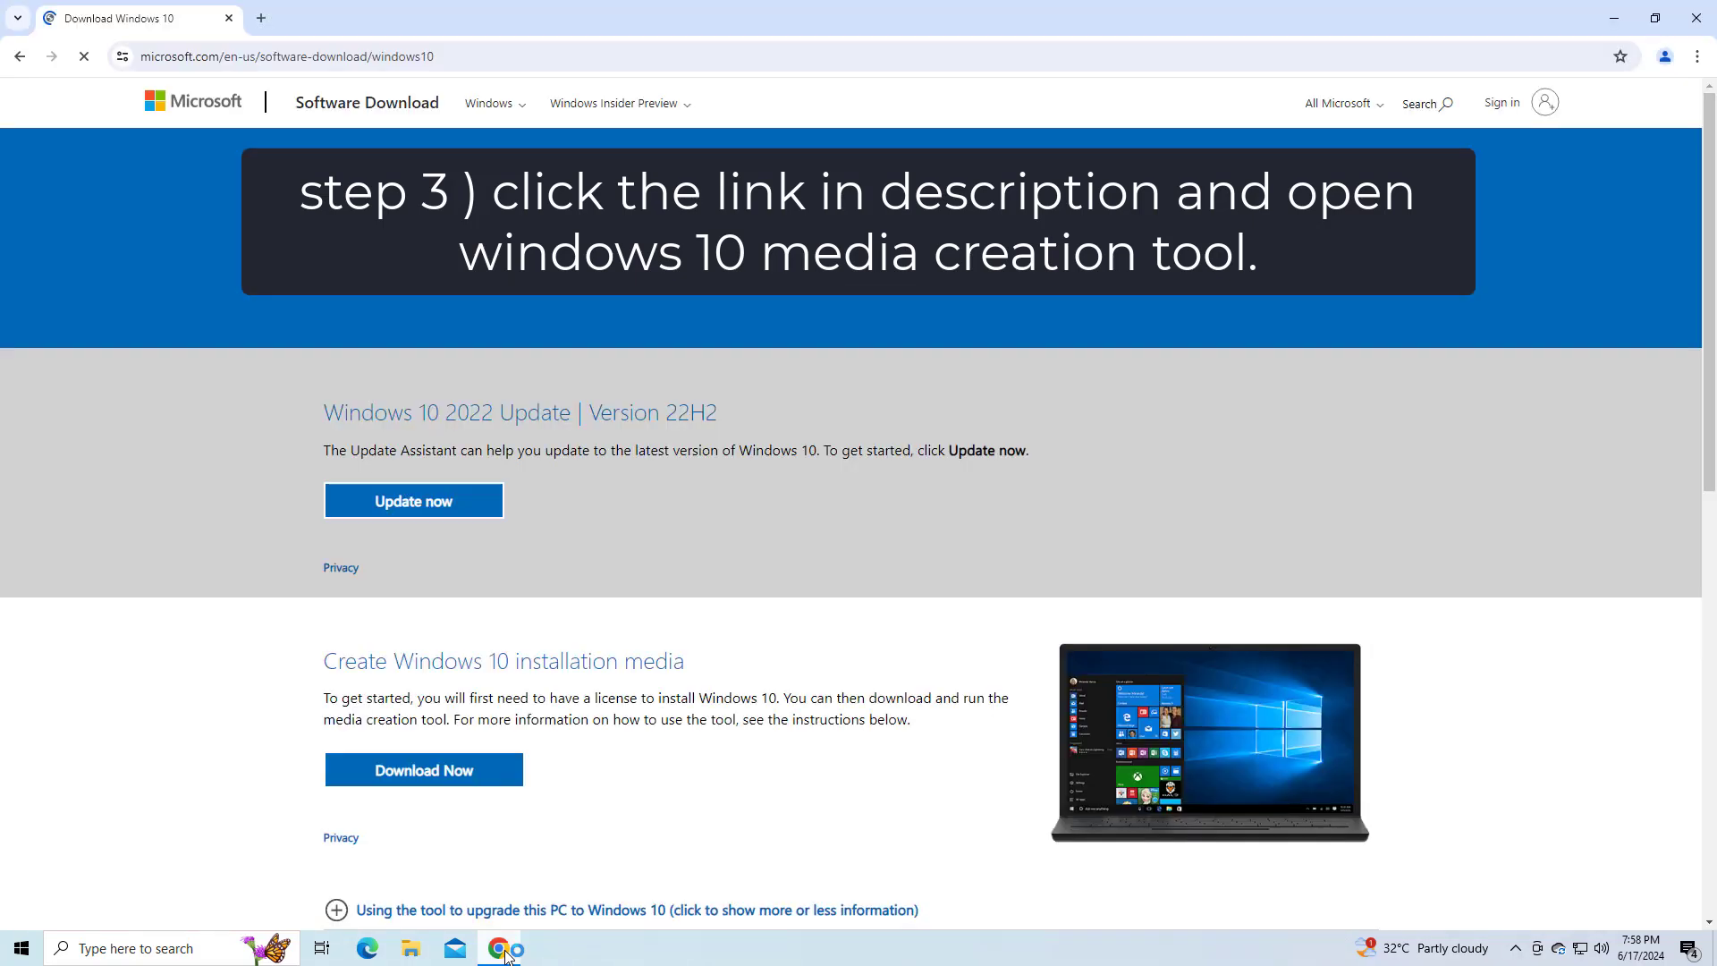
scroll(435, 775, "down", 3)
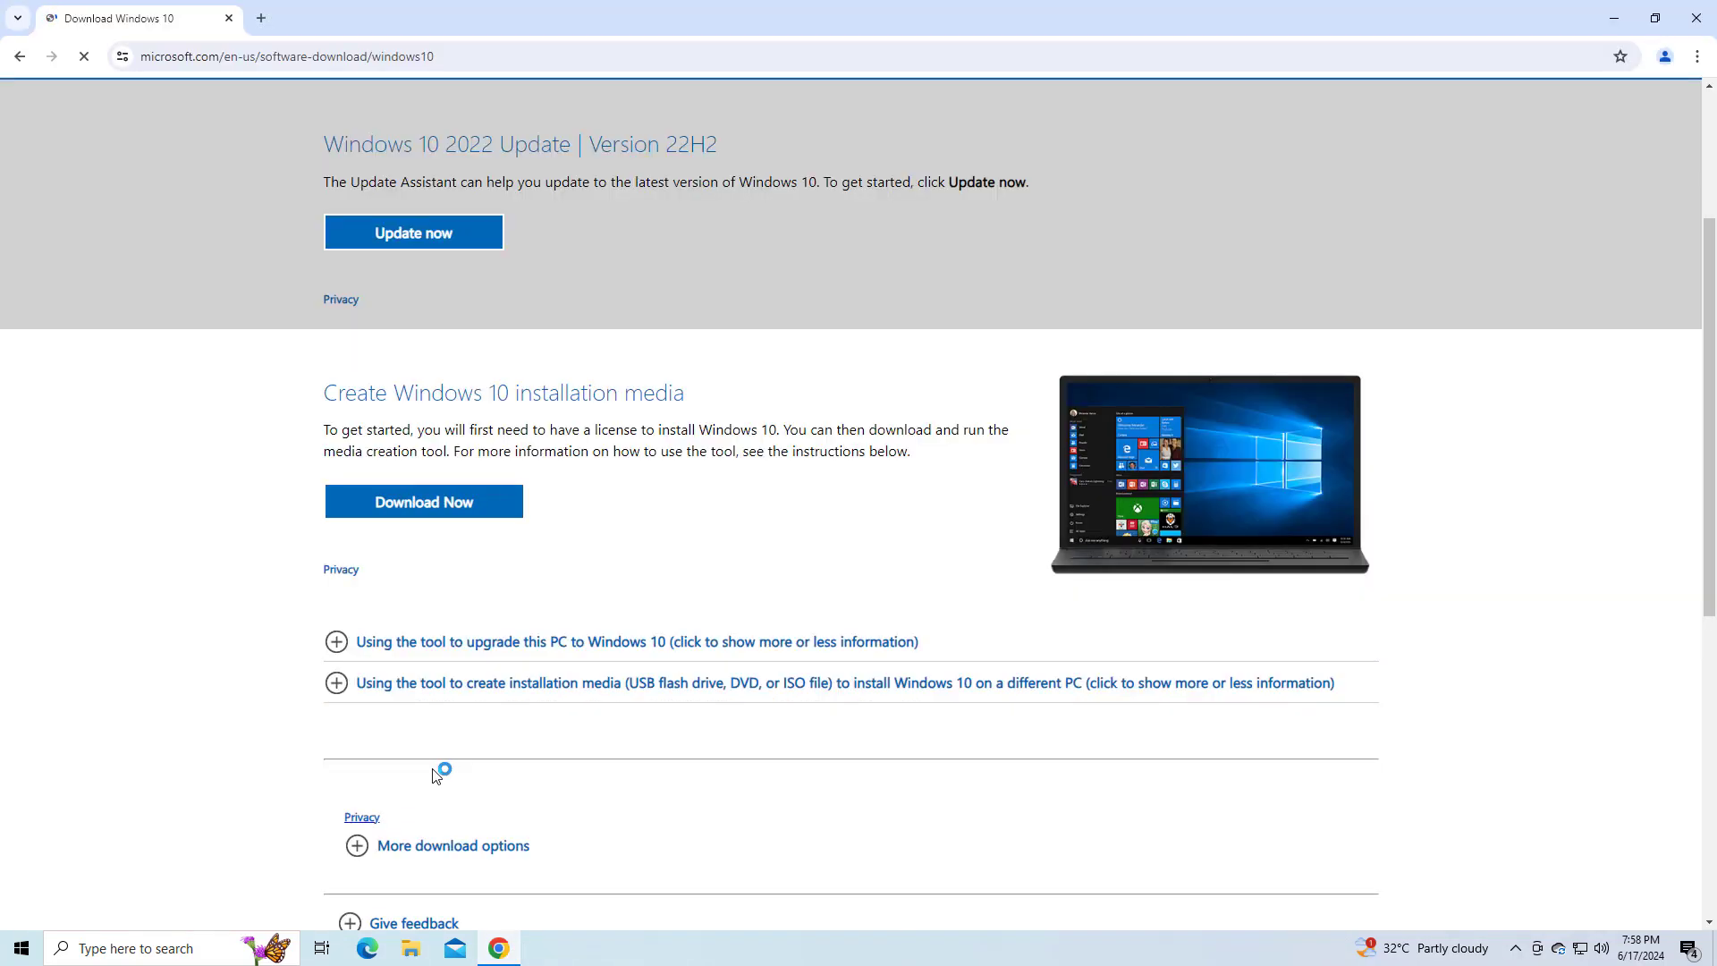
left_click(409, 503)
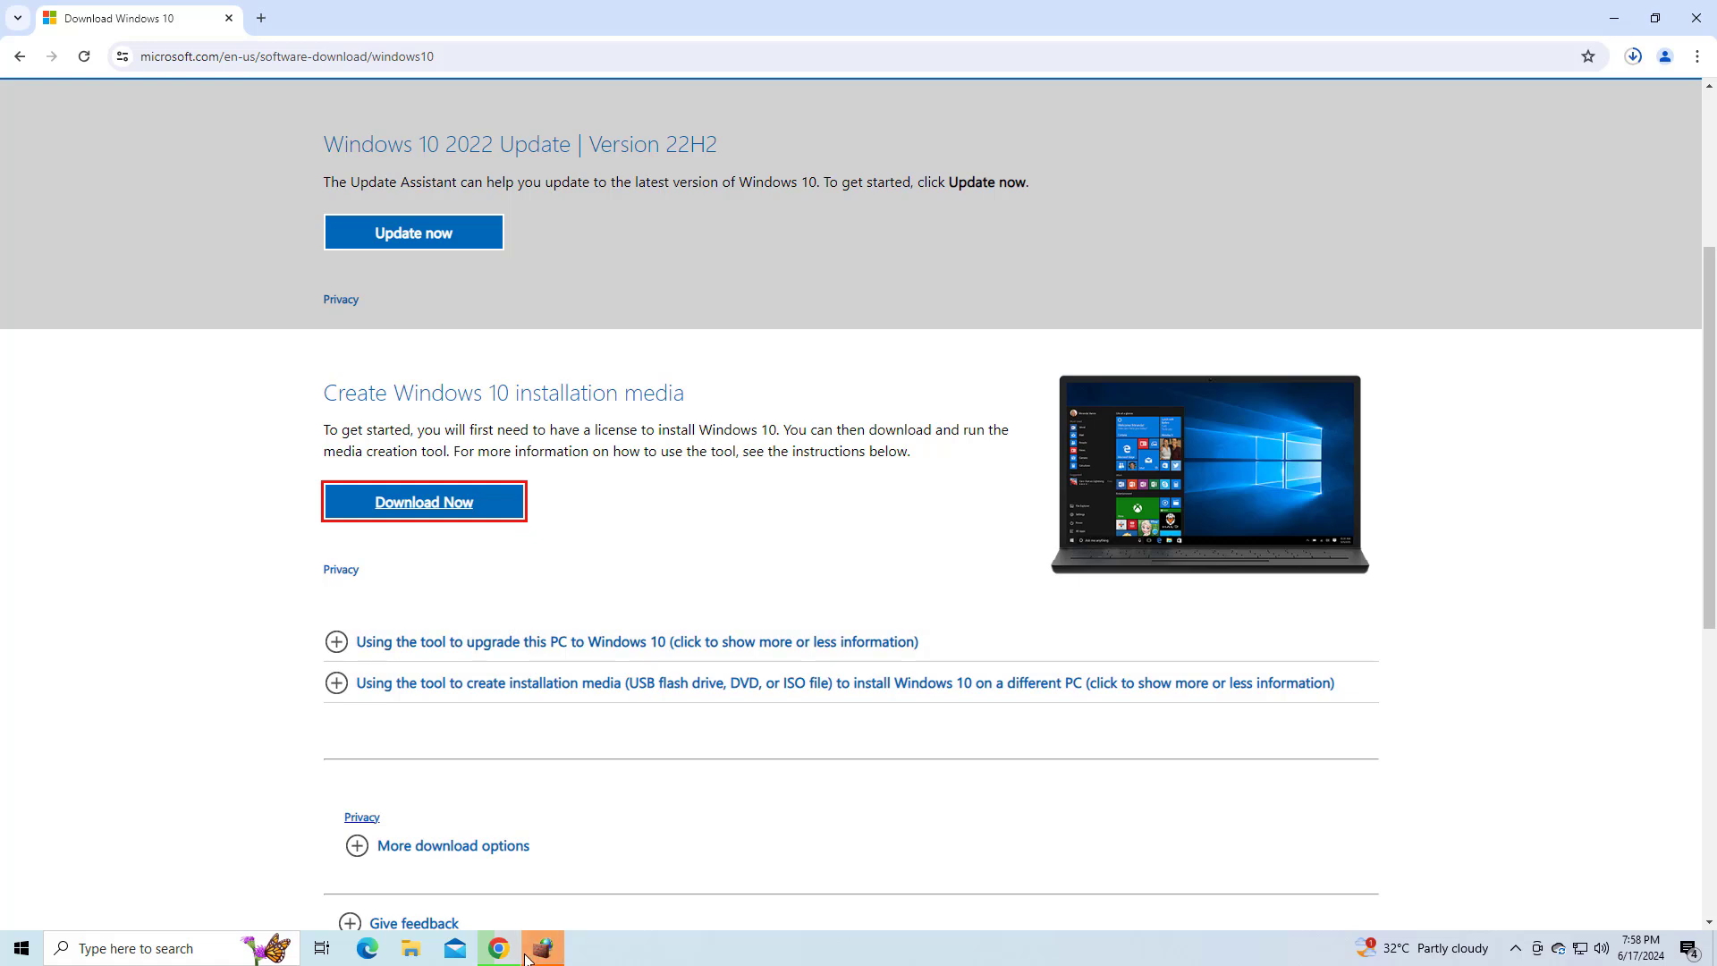
left_click(1080, 323)
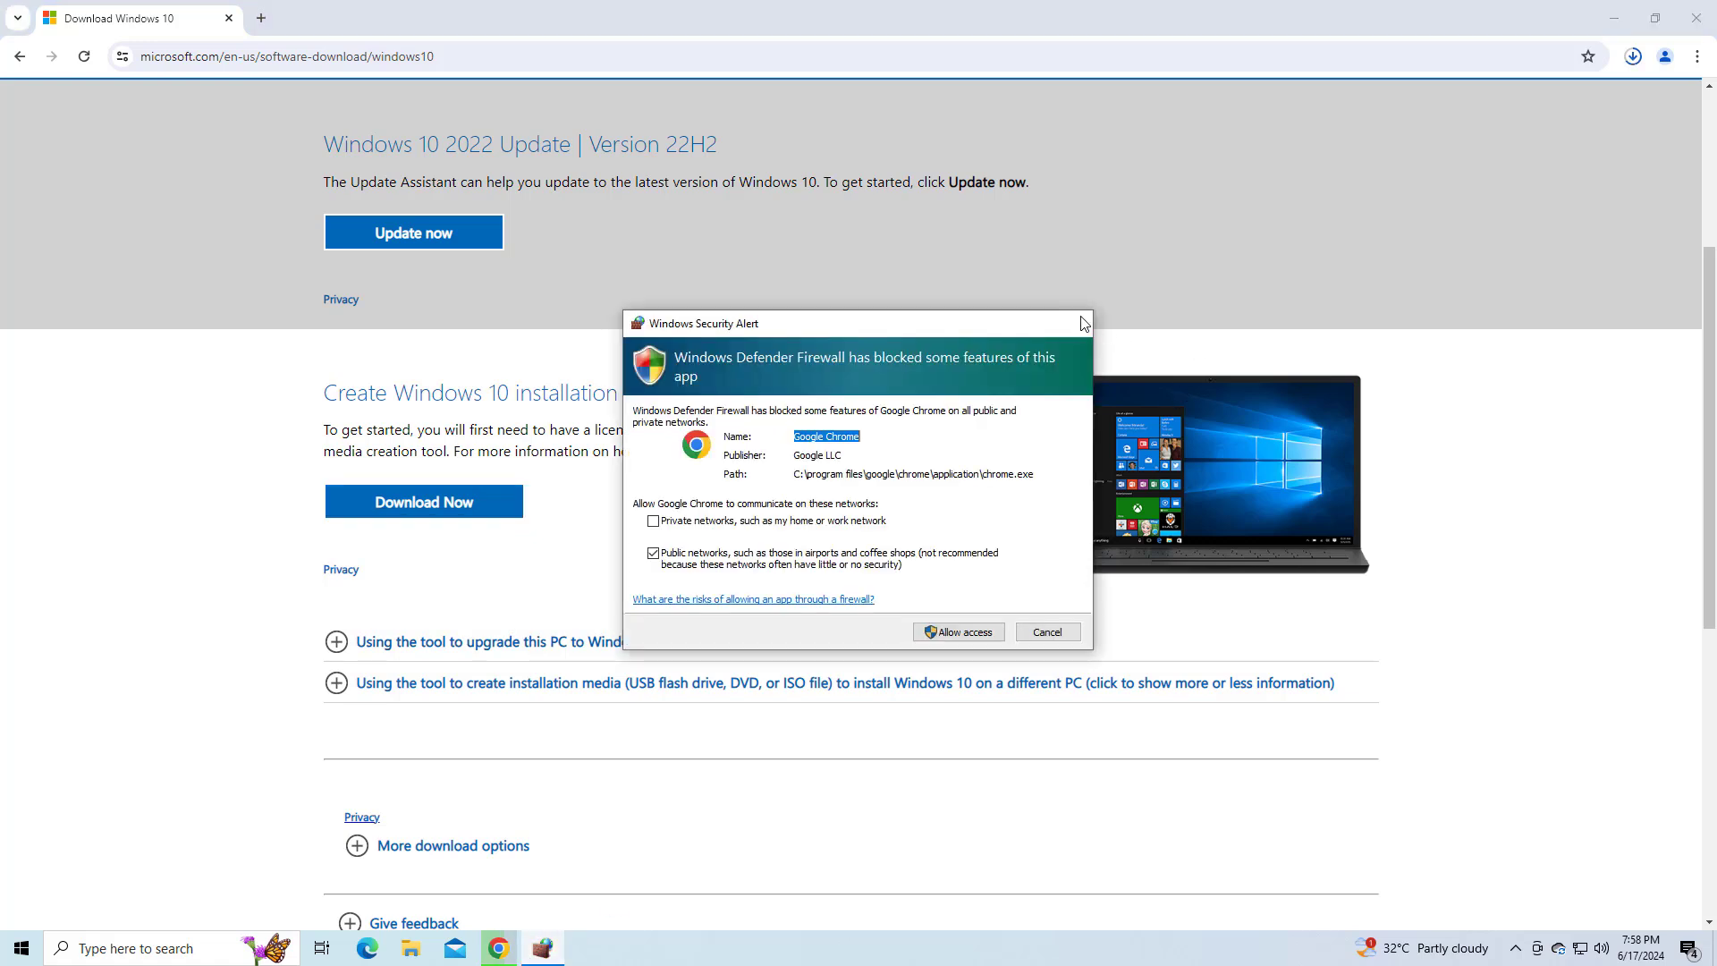
Launch the downloaded Media Creation Tool from Chrome's downloads and minimize Chrome
left_click(1635, 57)
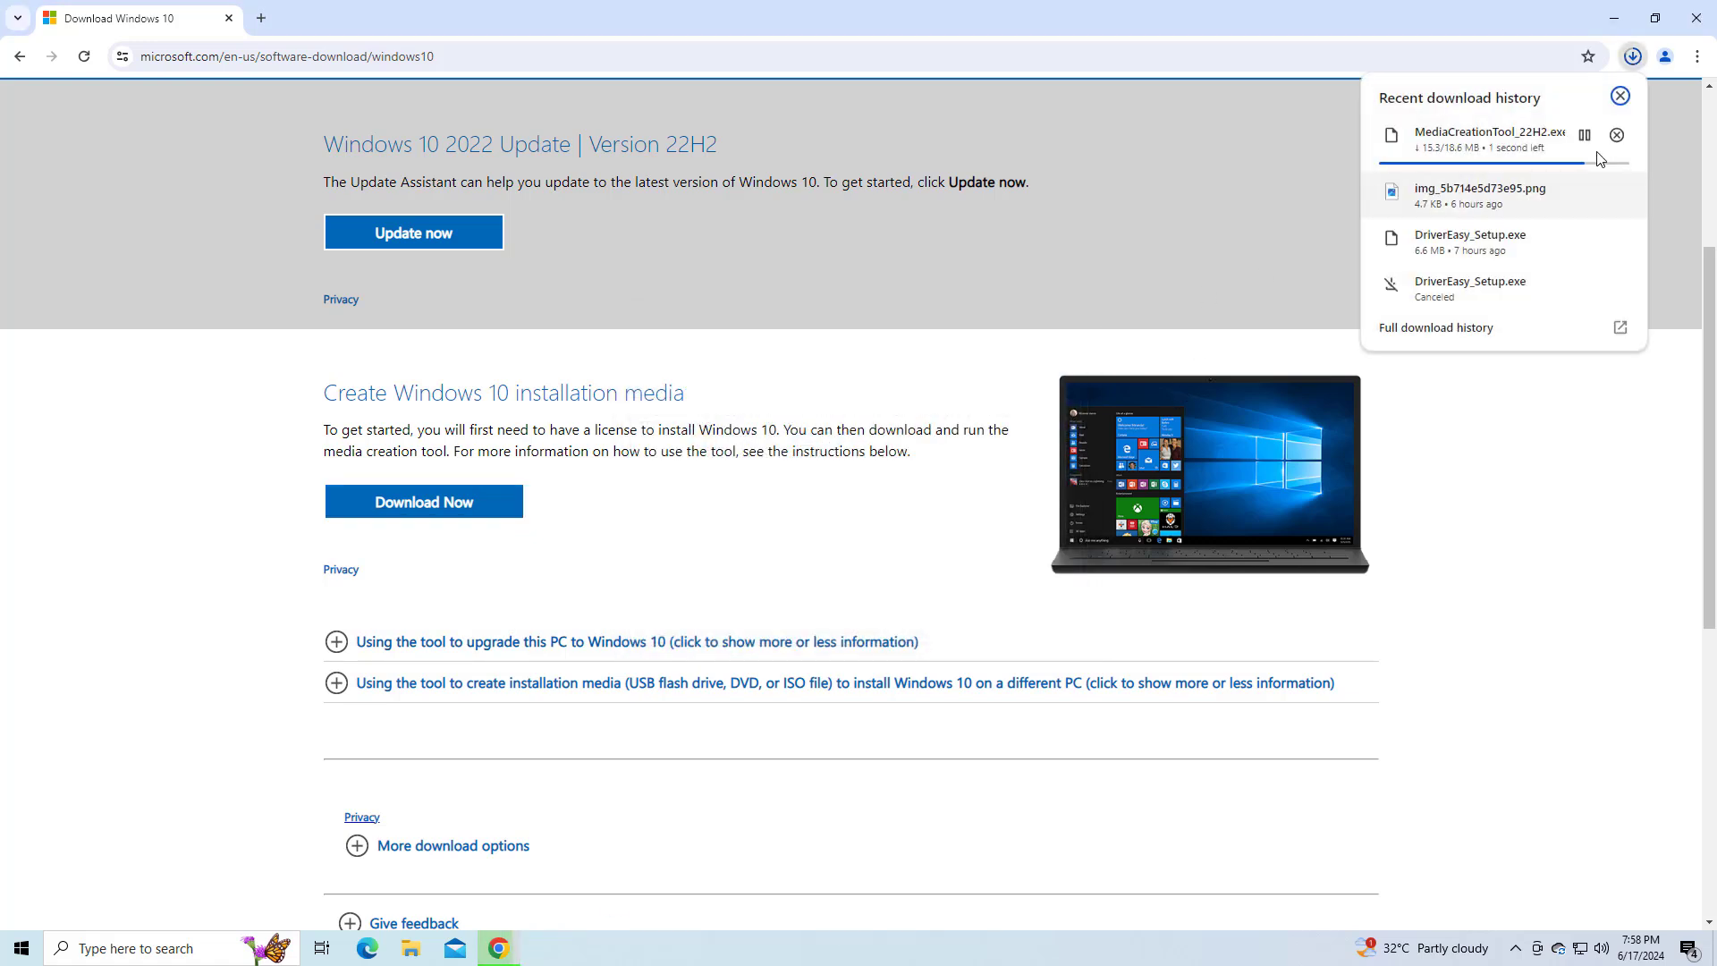
left_click(1531, 134)
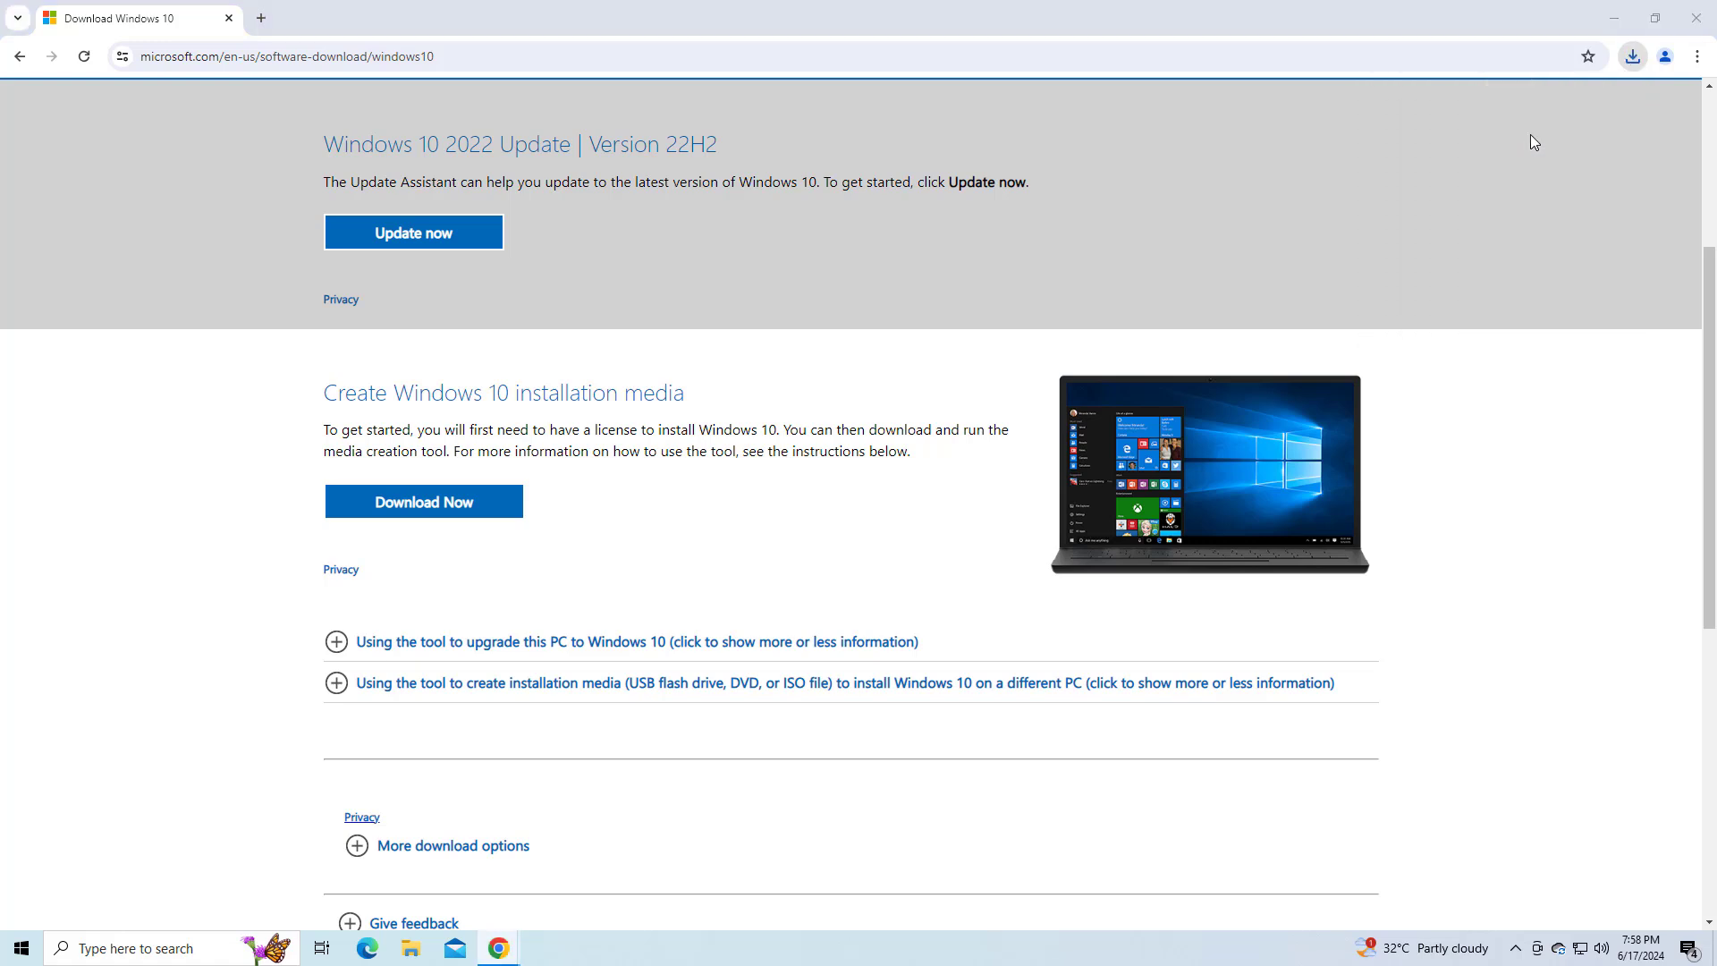
left_click(1606, 19)
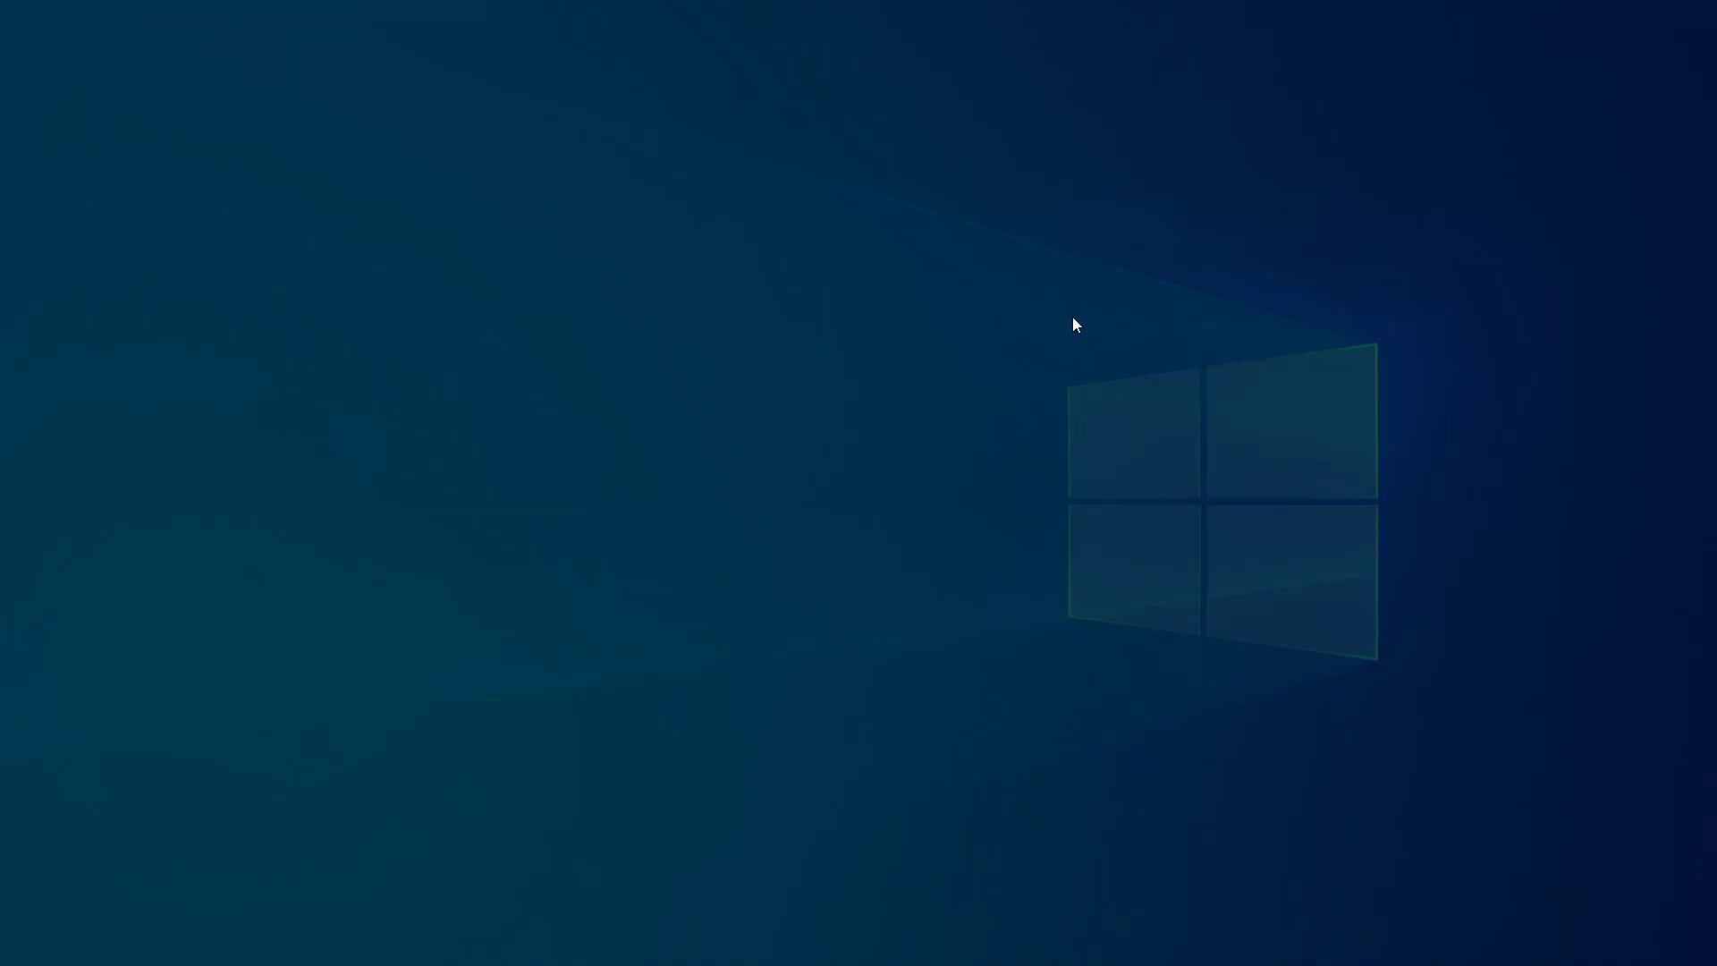
Allow Setup to run, accept both license terms and choose 'Upgrade this PC now'
left_click(731, 603)
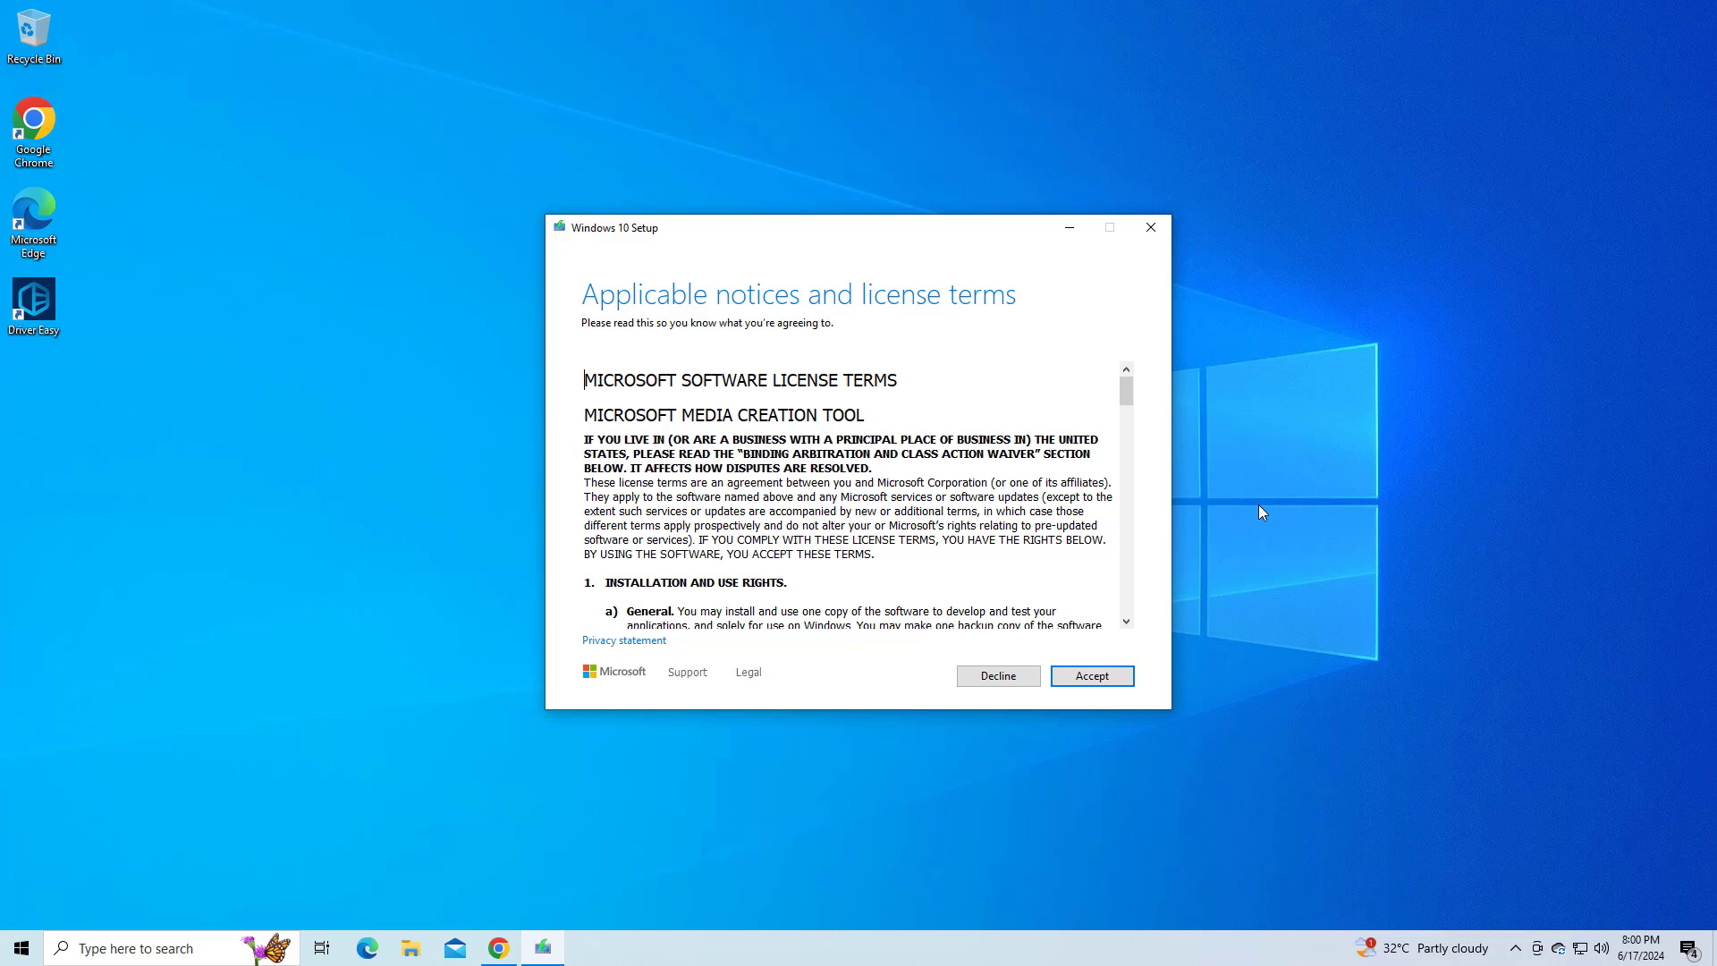
left_click(1094, 675)
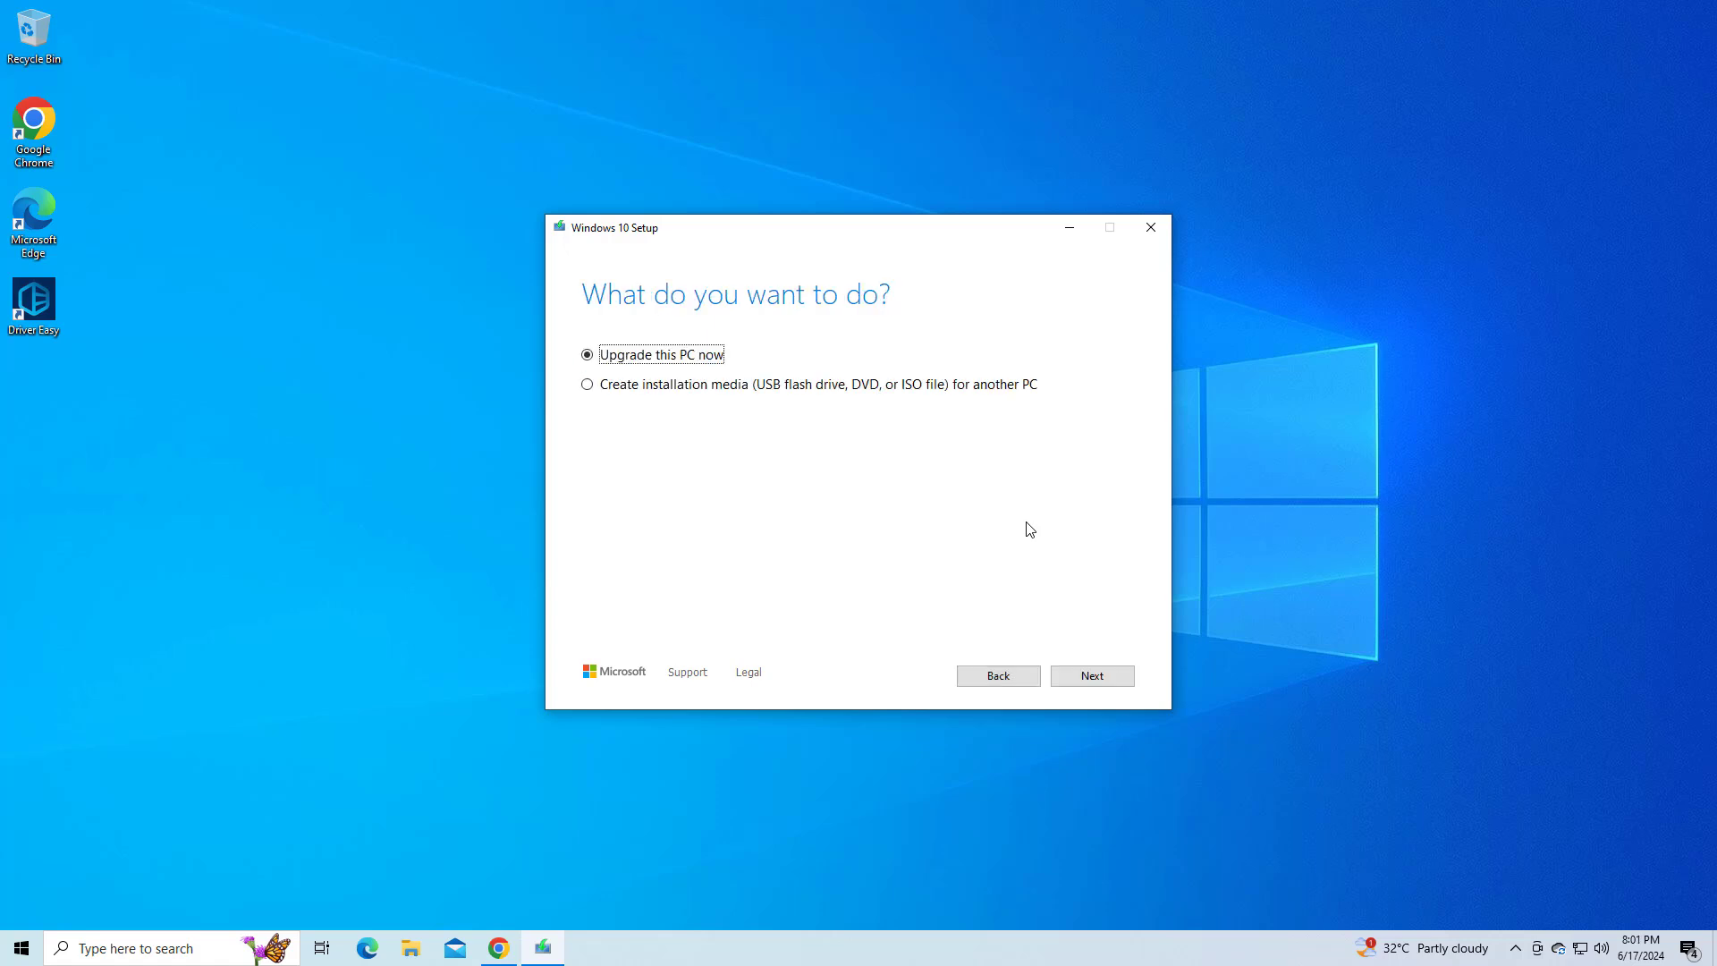
key("Return")
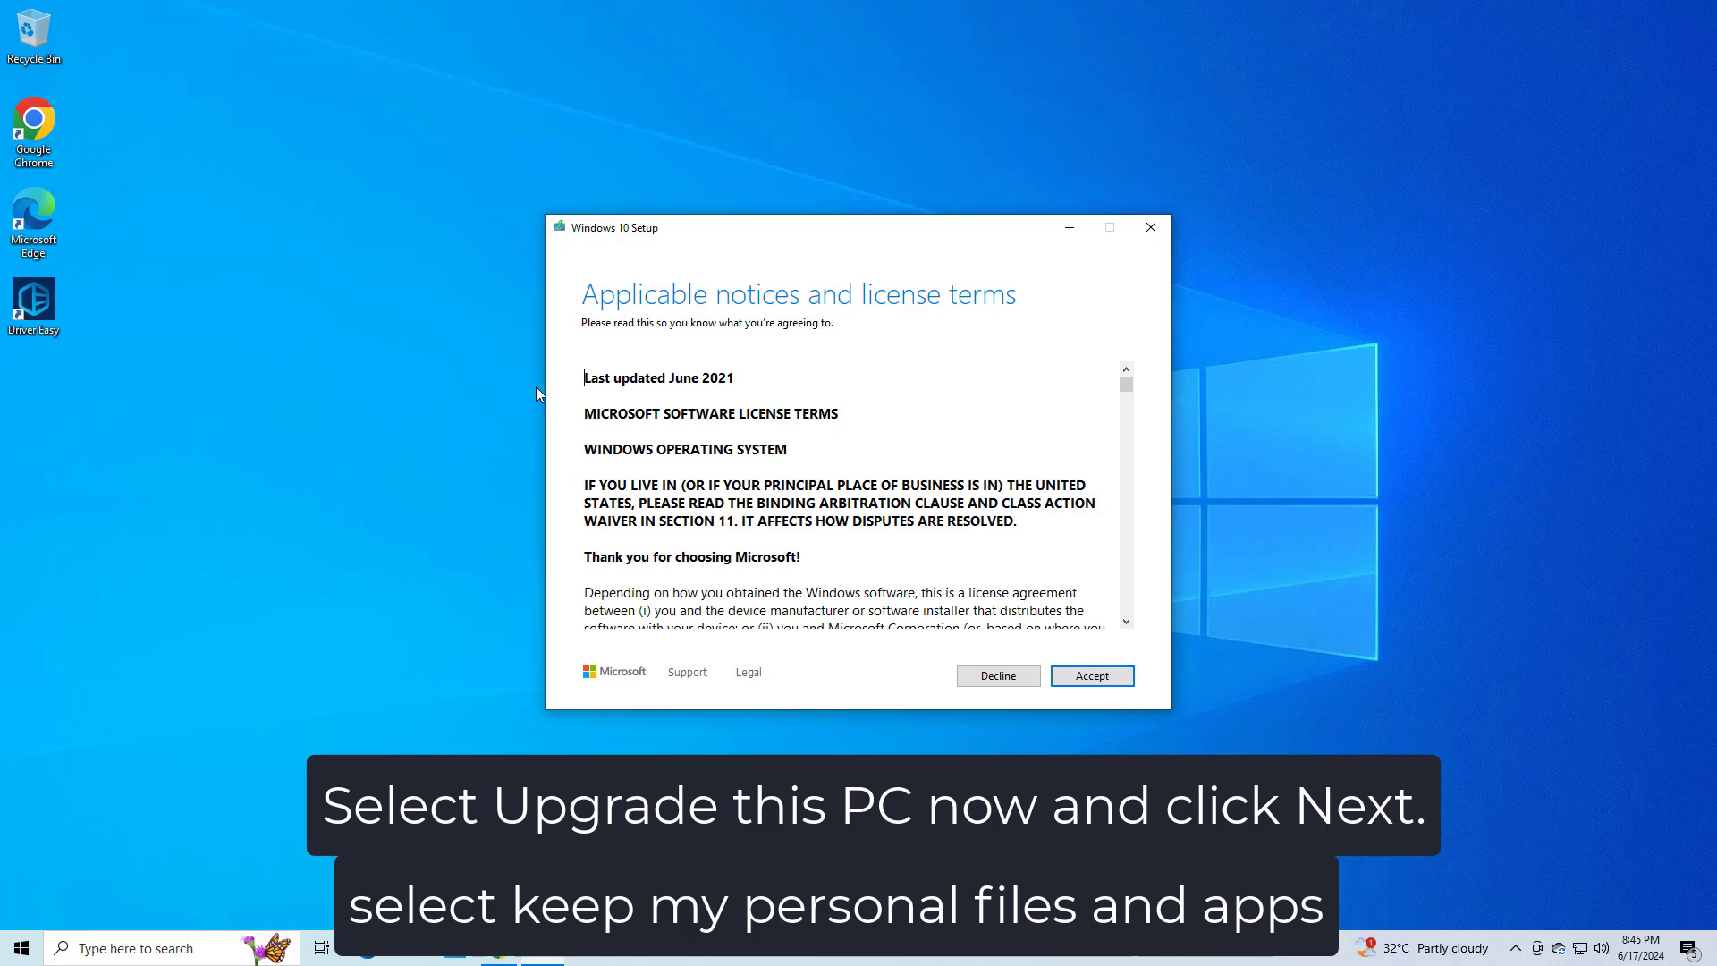
left_click(1056, 677)
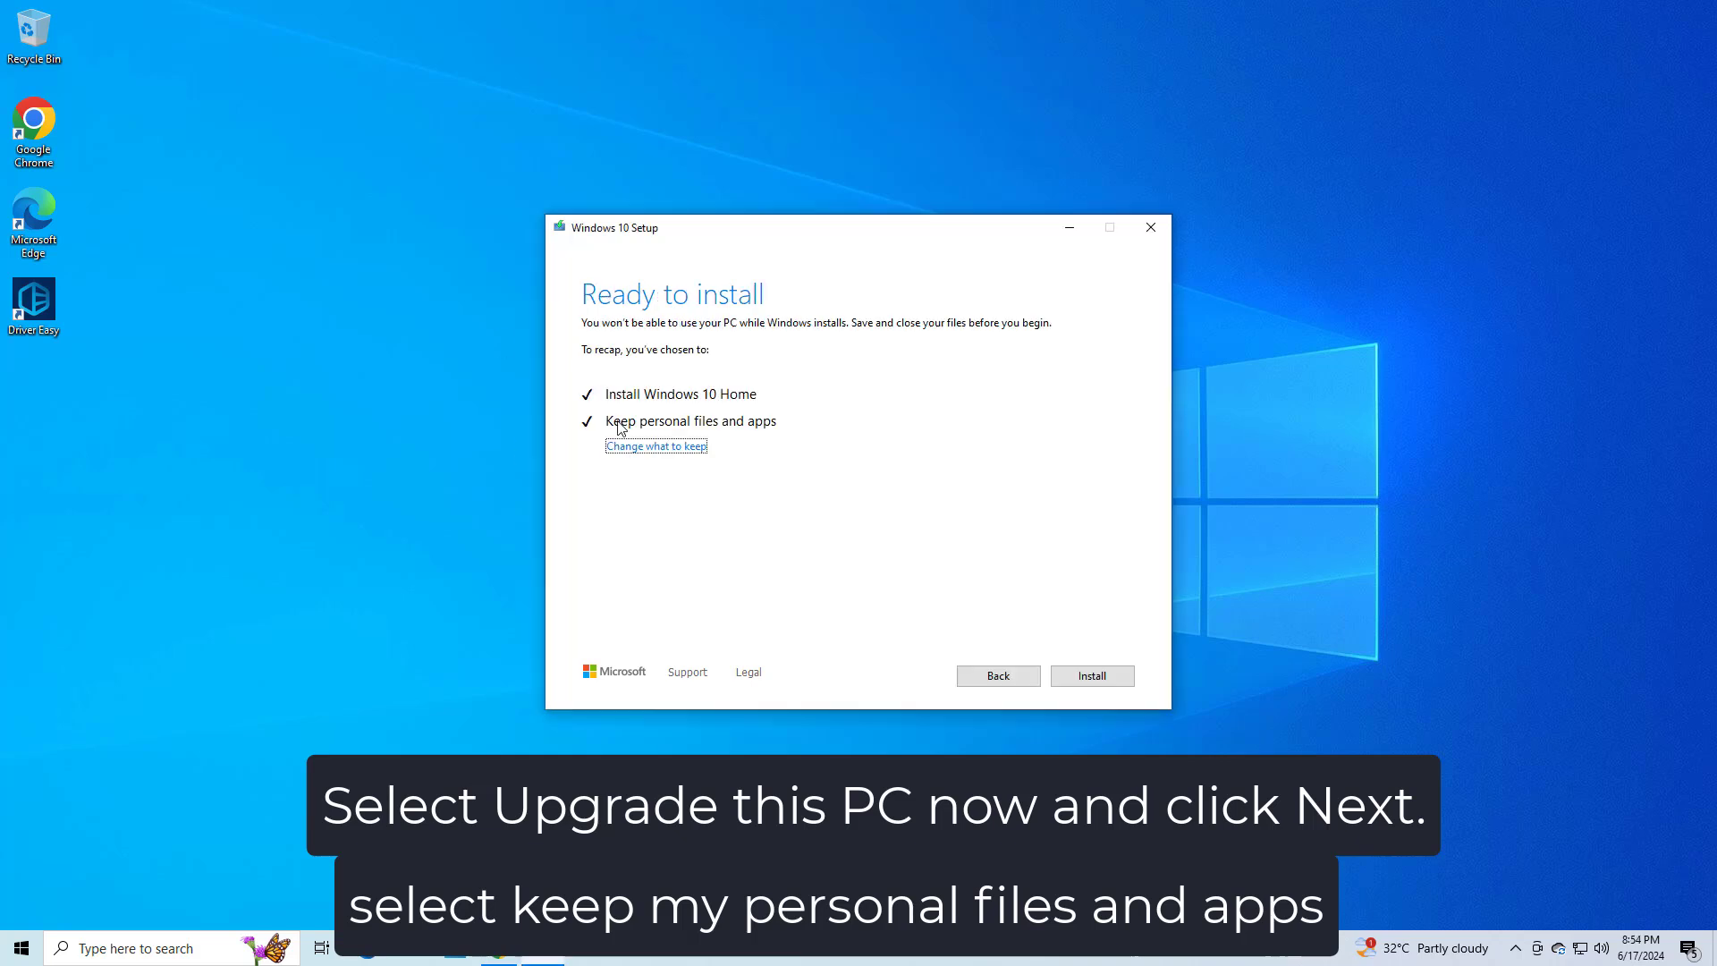
Choose 'Keep personal files and apps' and start the Windows 10 Home install
left_click(659, 446)
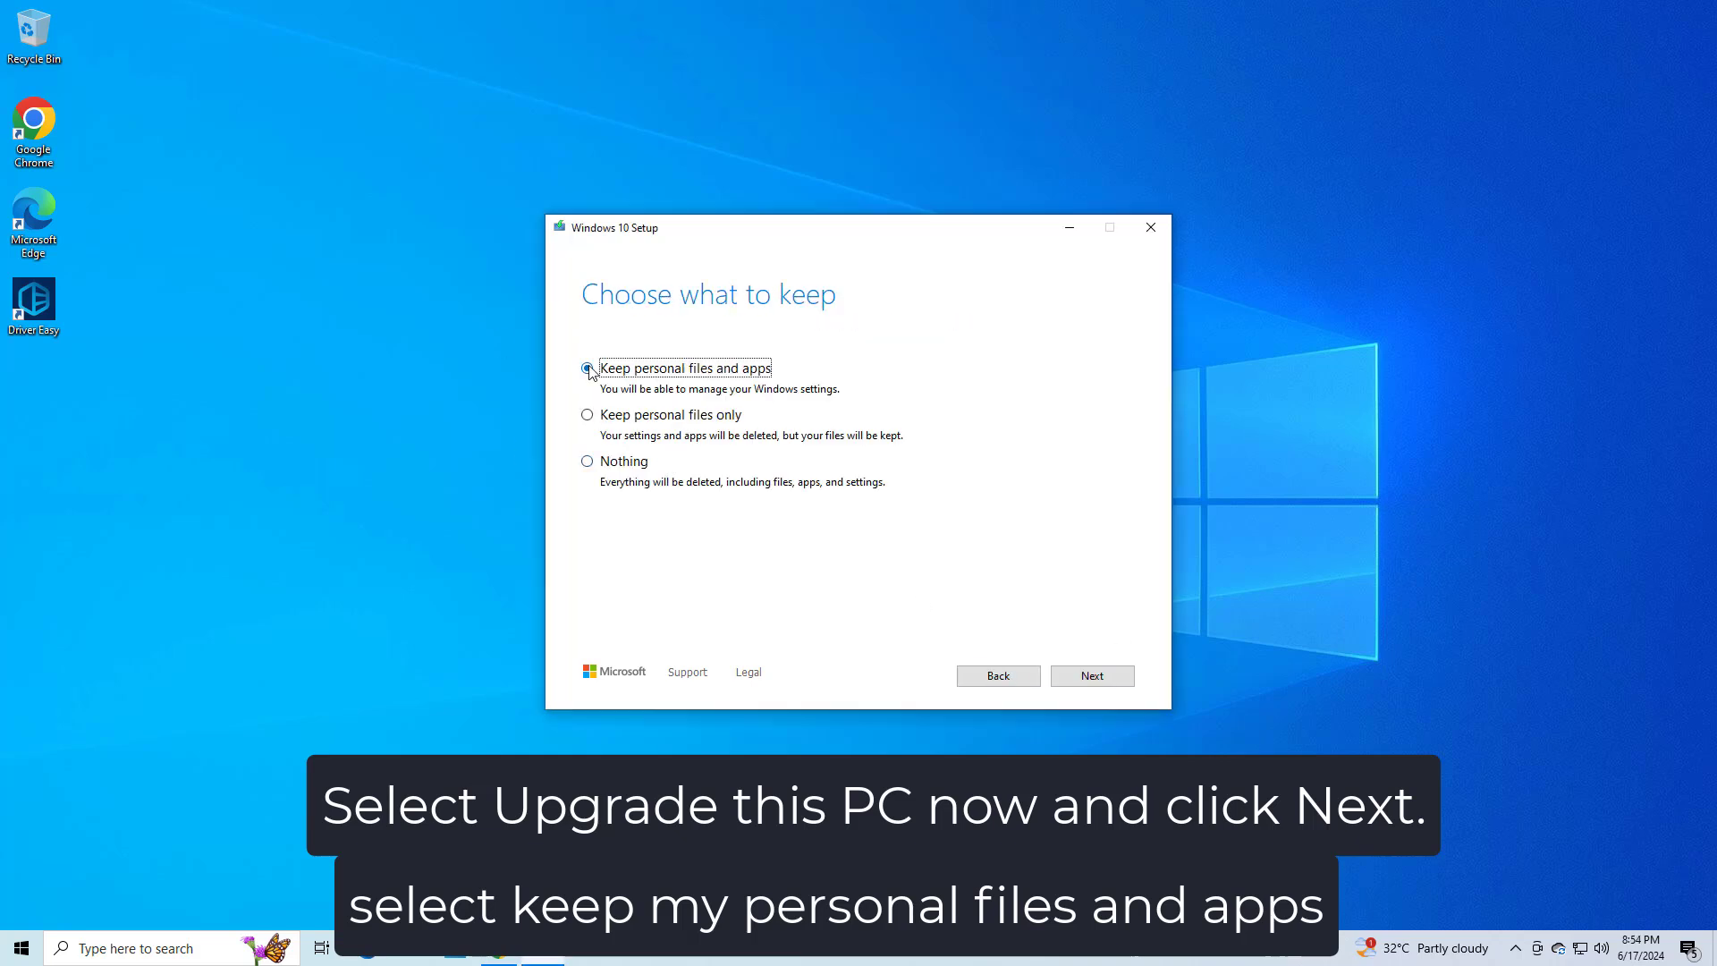
left_click(1092, 675)
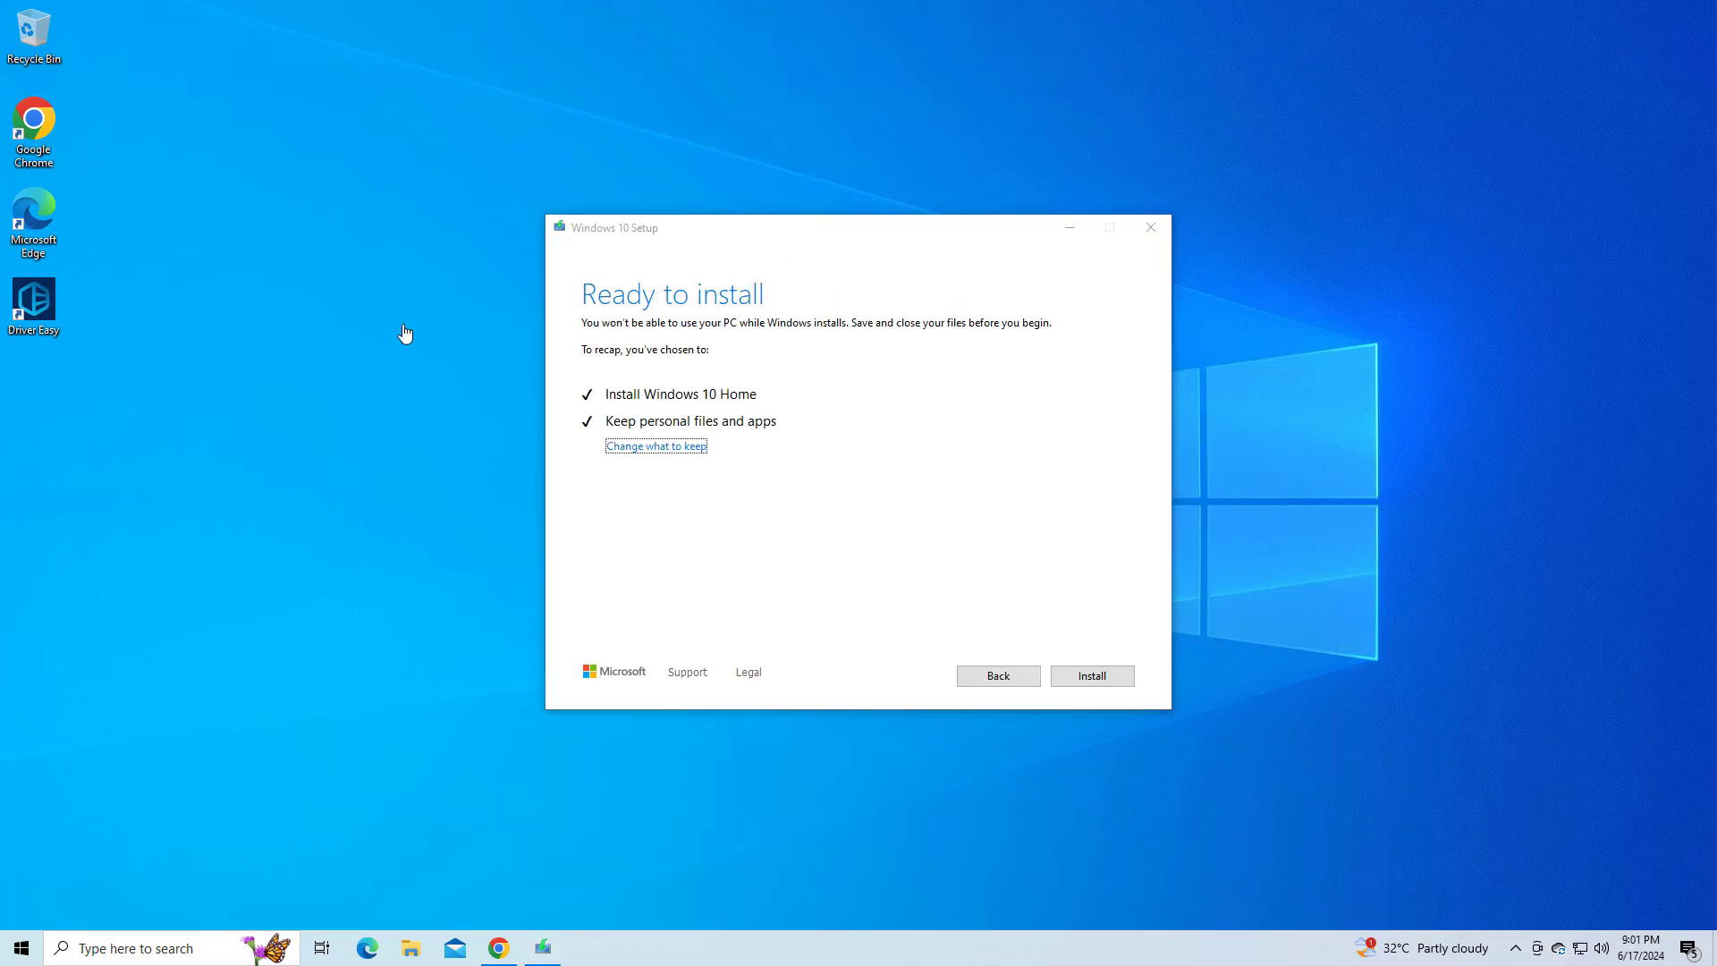
left_click(1092, 675)
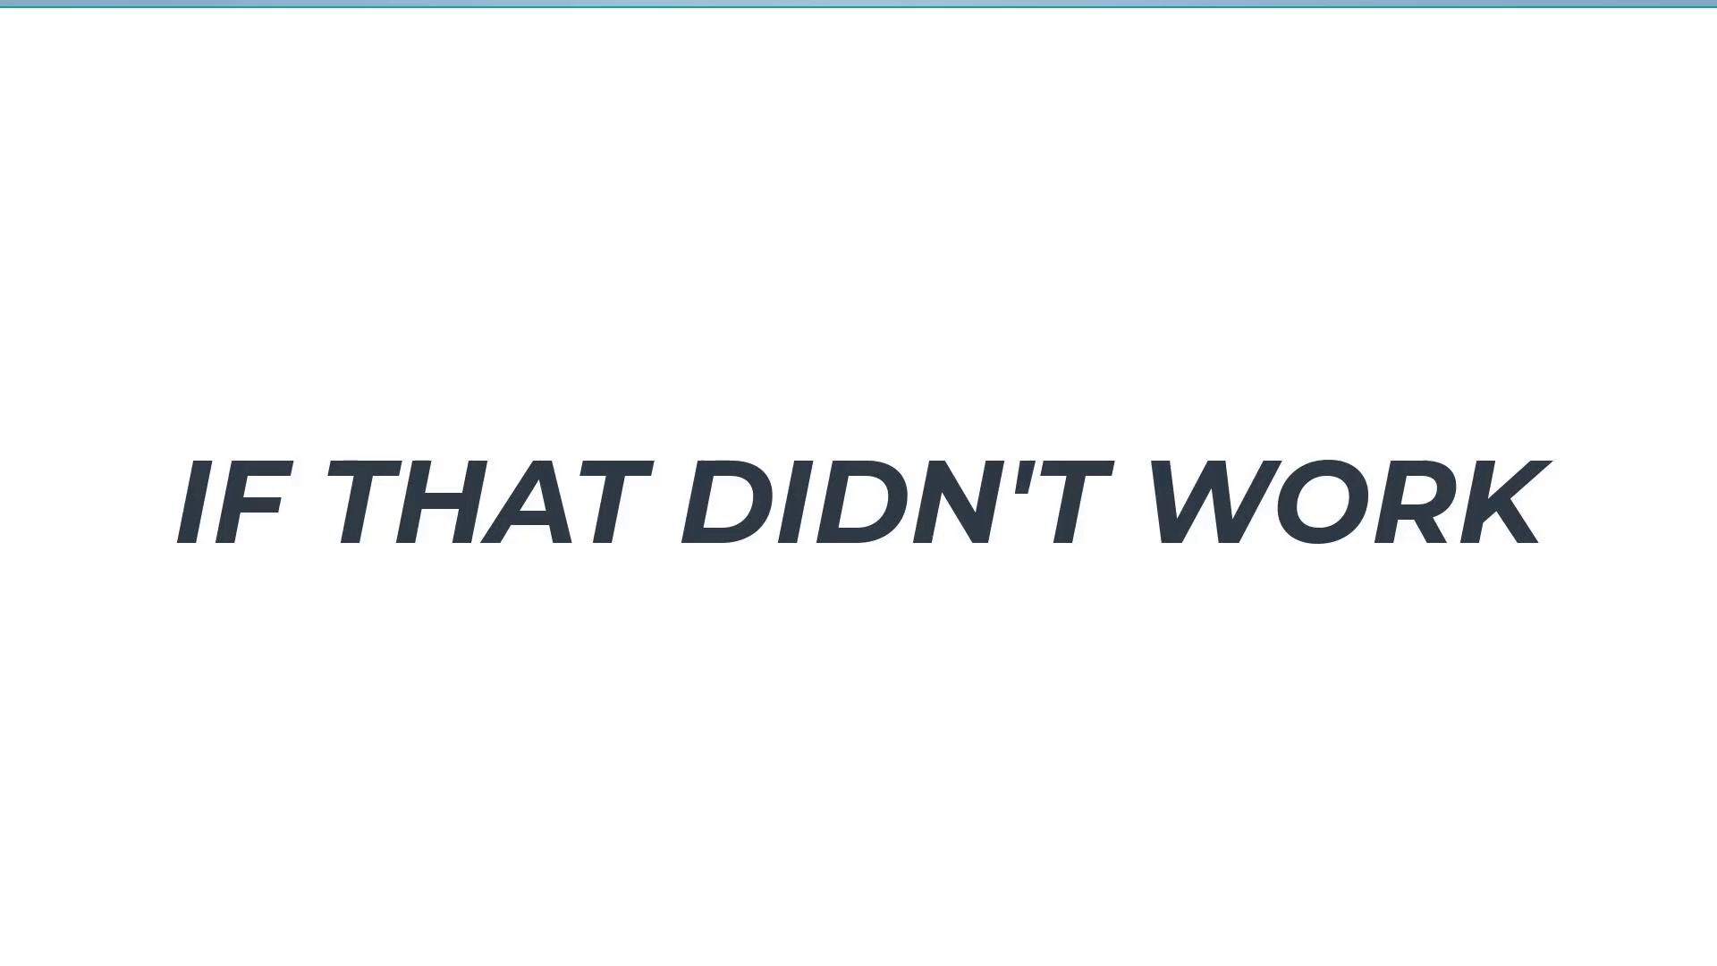
Search 'cmd' and launch Command Prompt as administrator, approving the UAC prompt
left_click(151, 951)
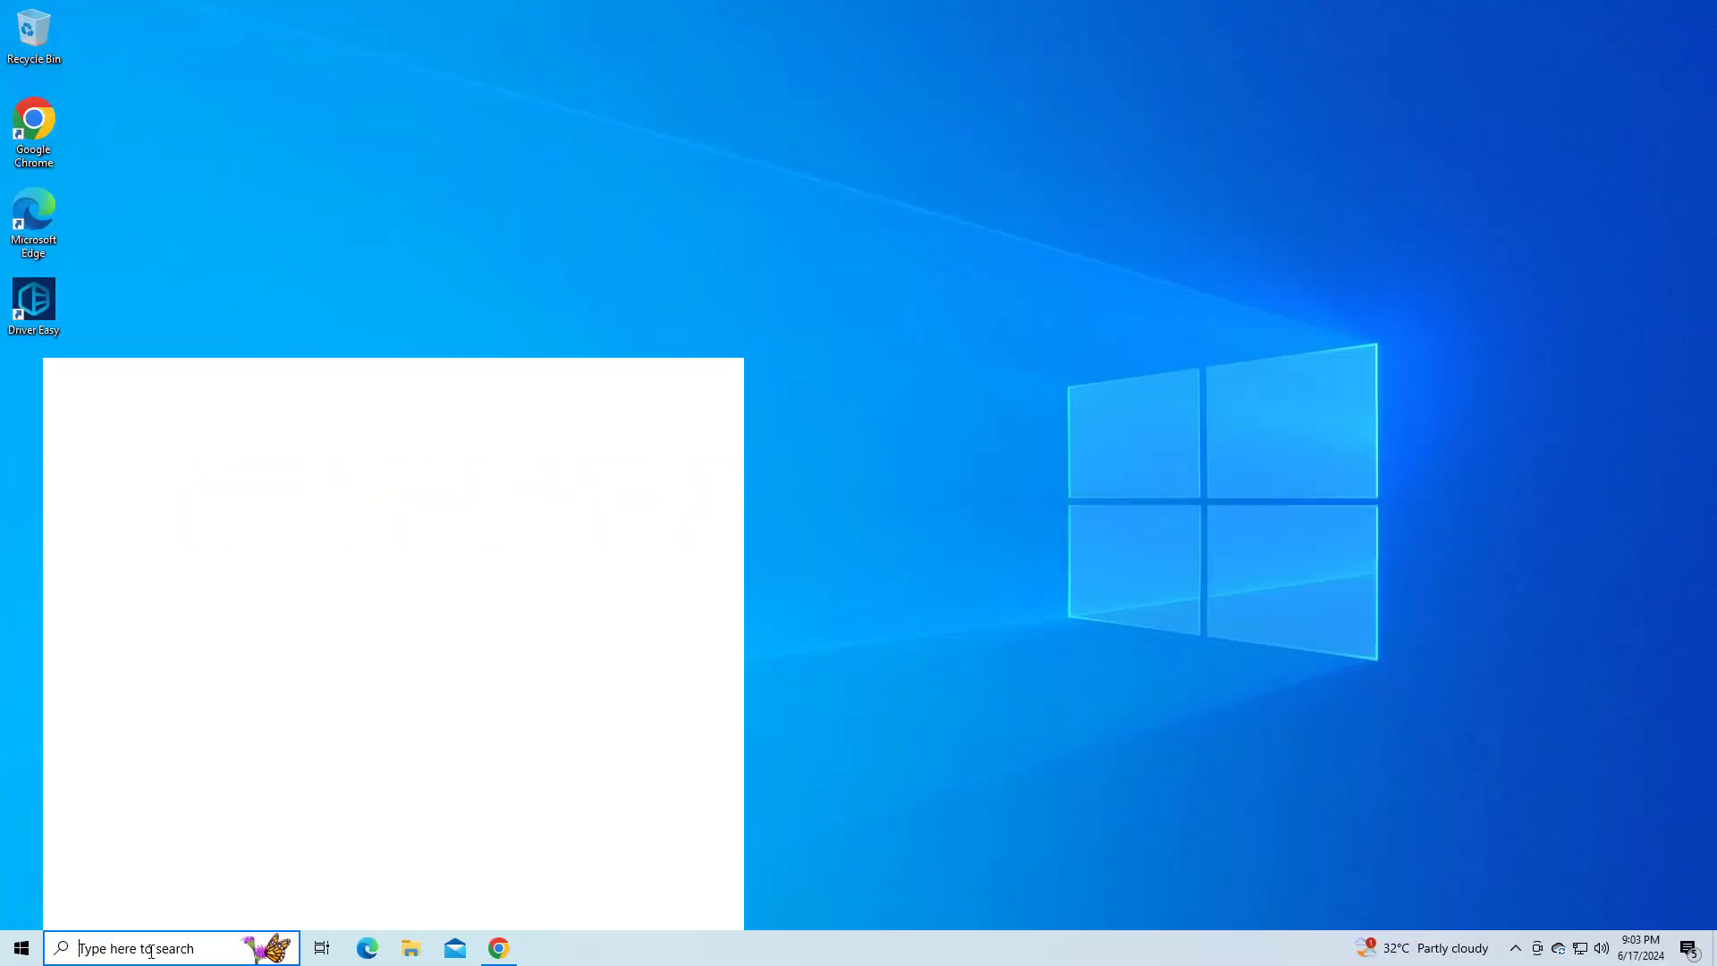
type("c")
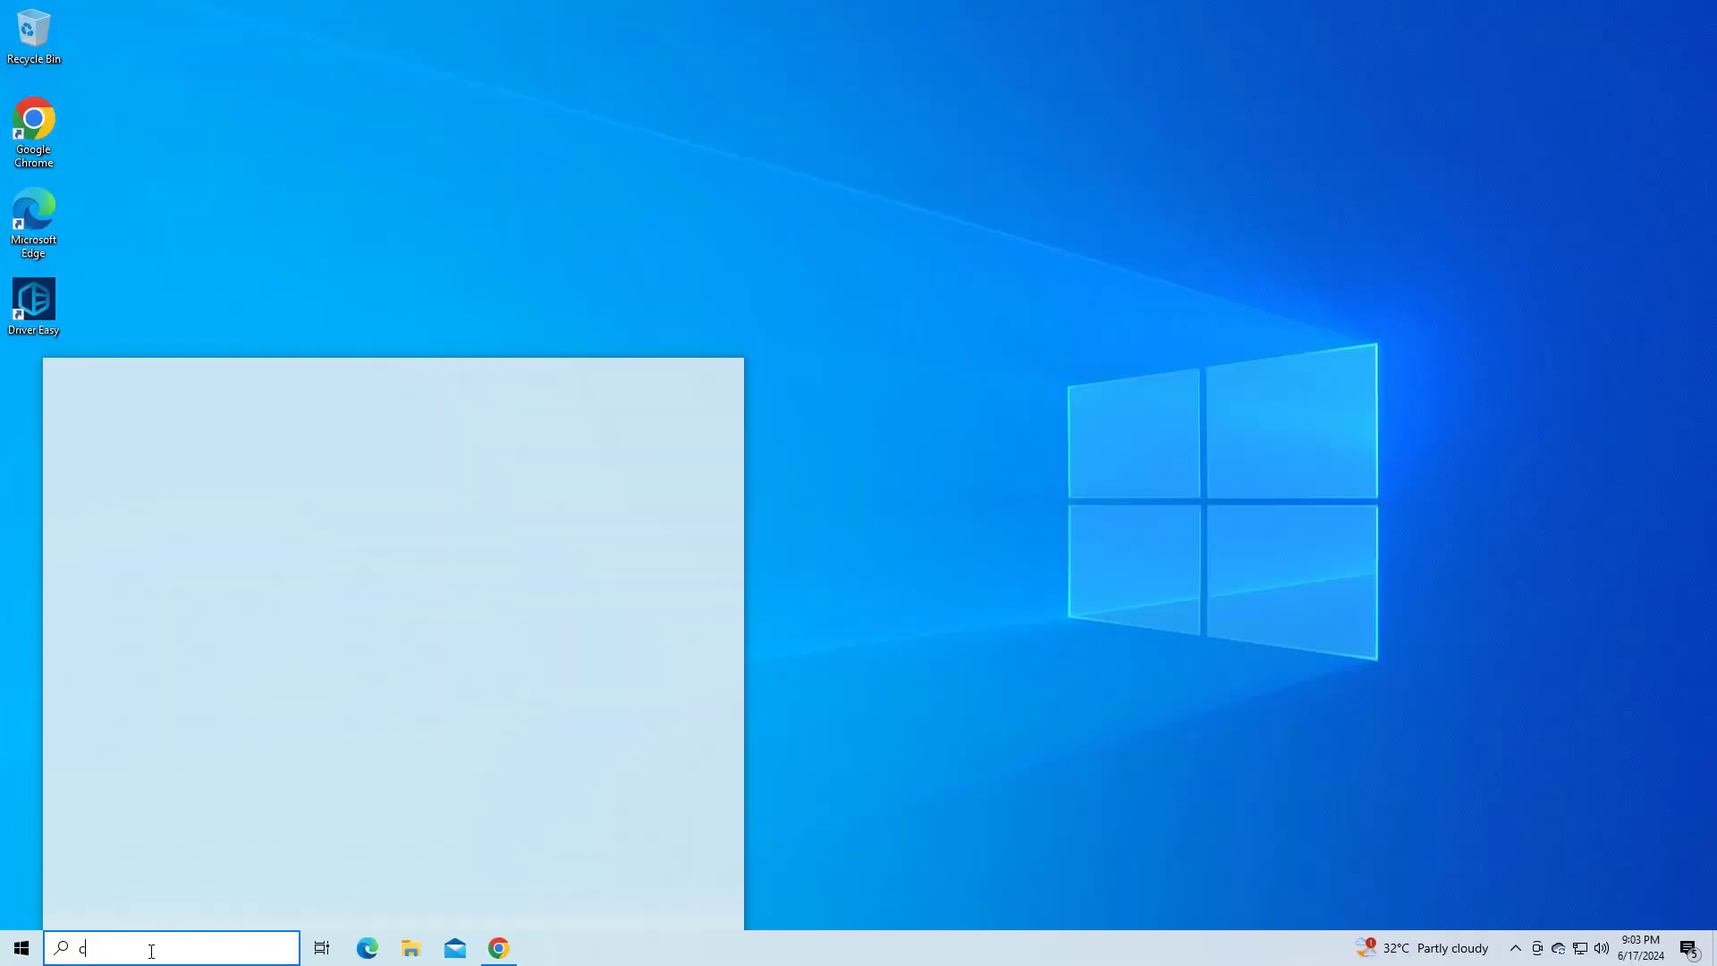
type("md")
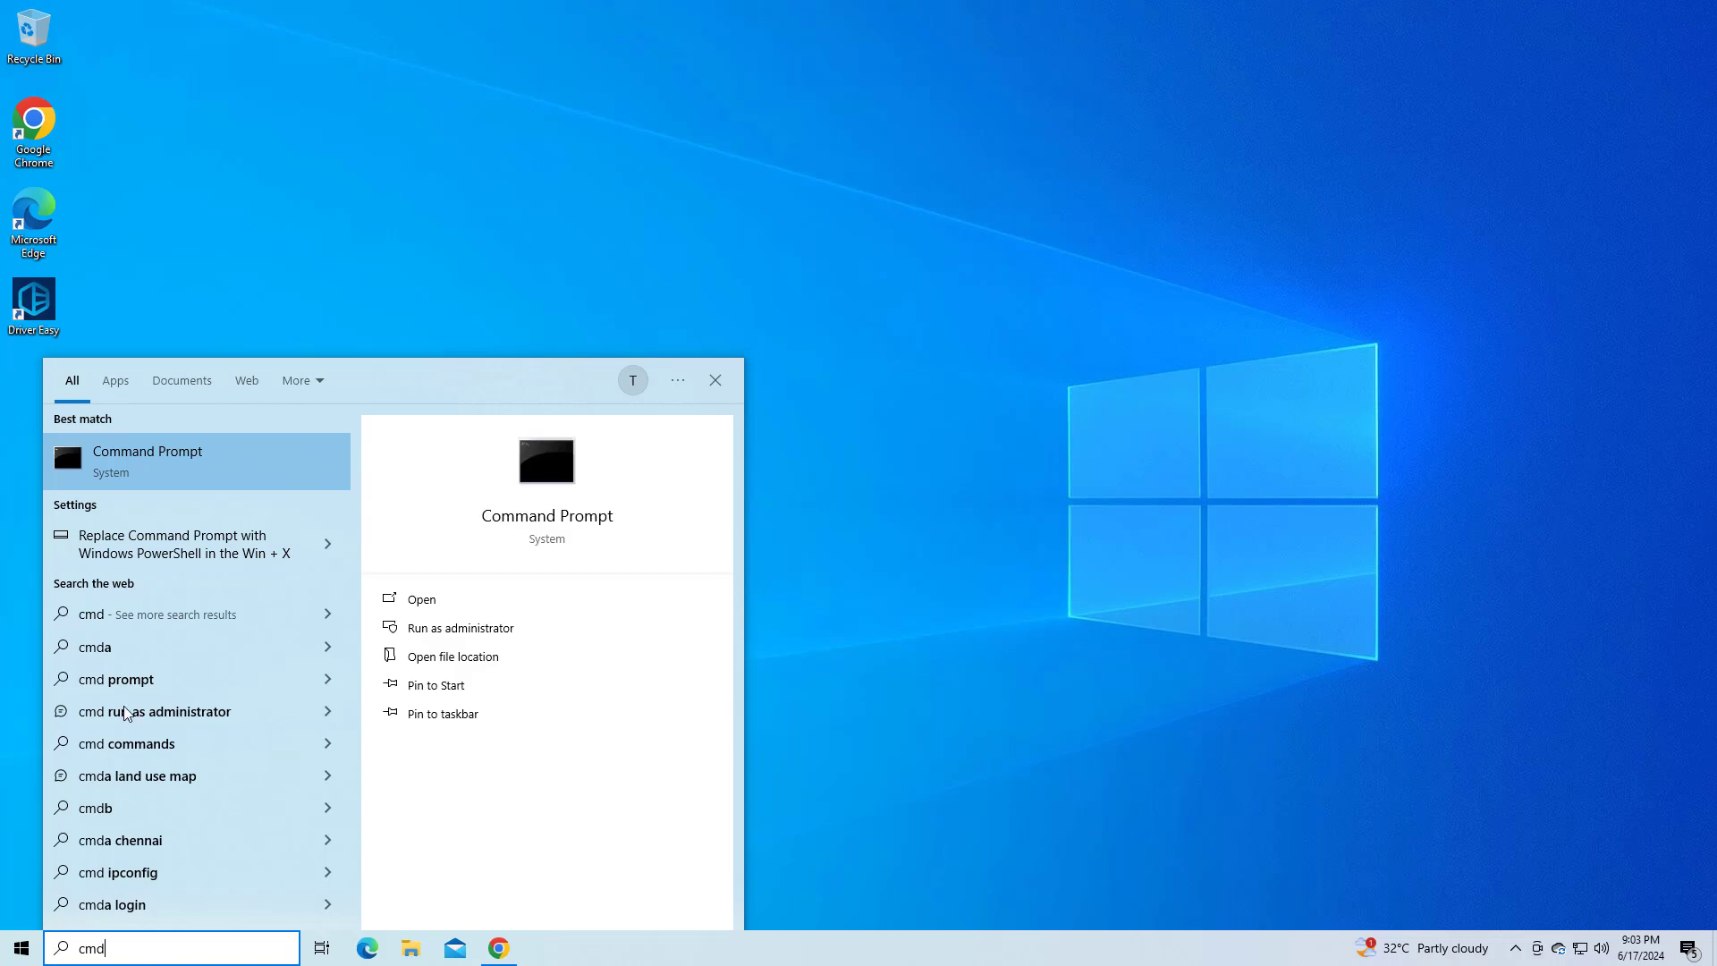
right_click(193, 449)
left_click(244, 467)
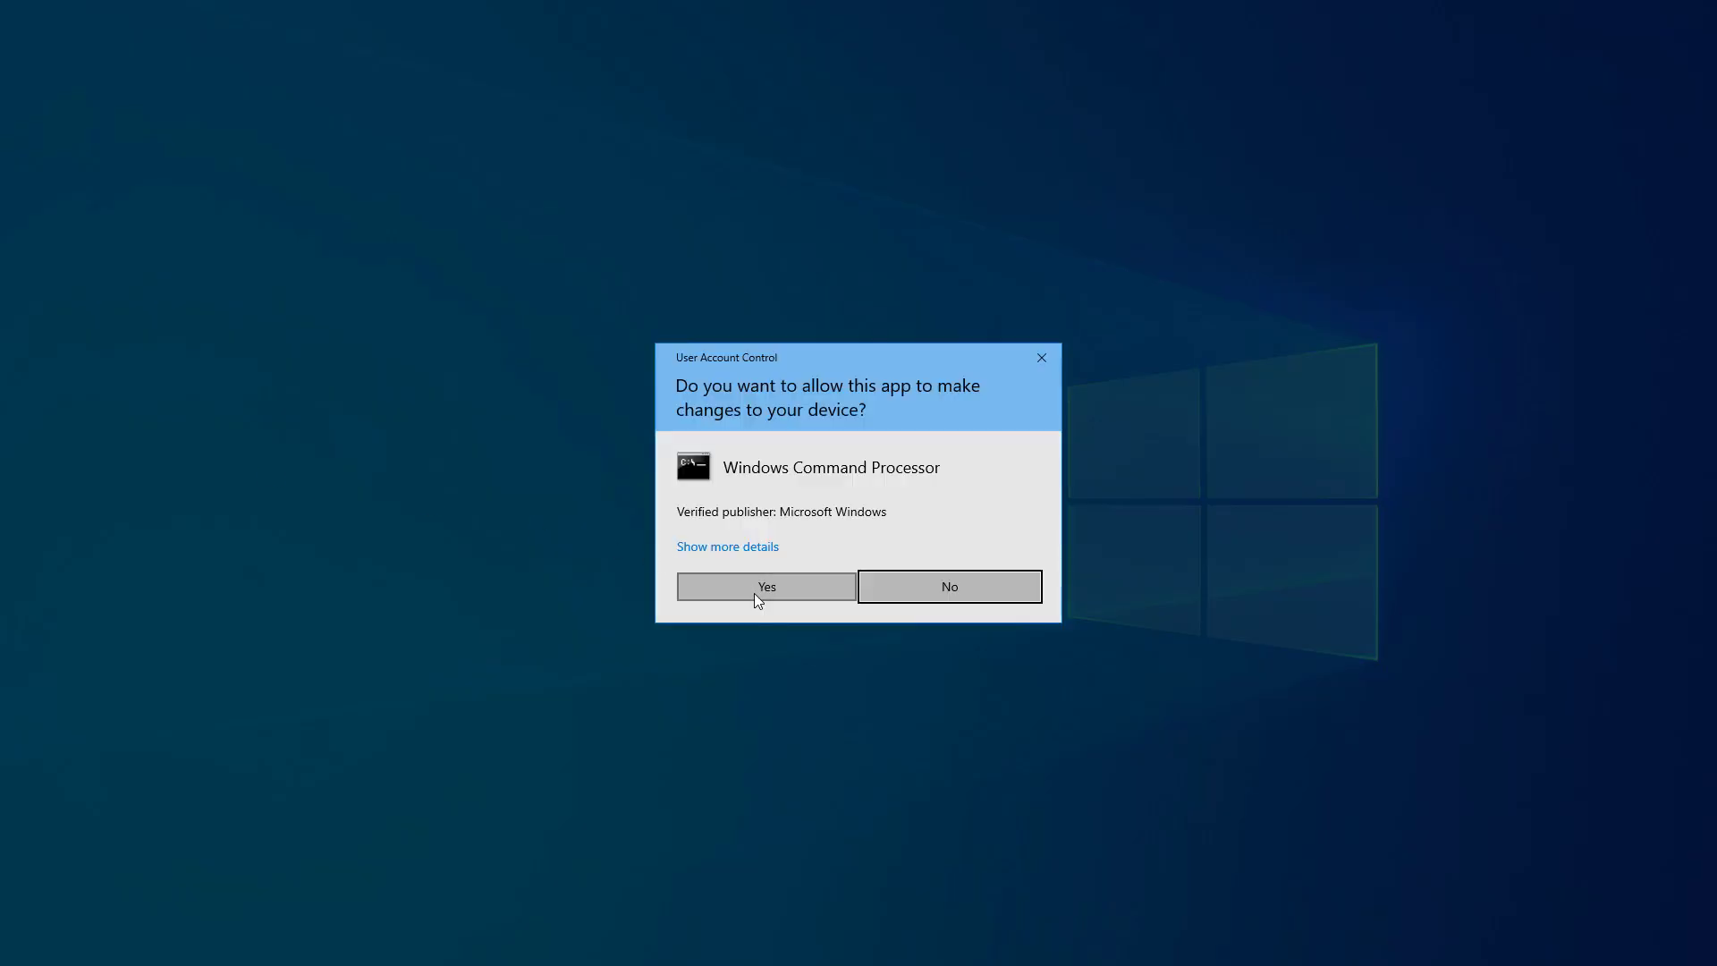
left_click(755, 591)
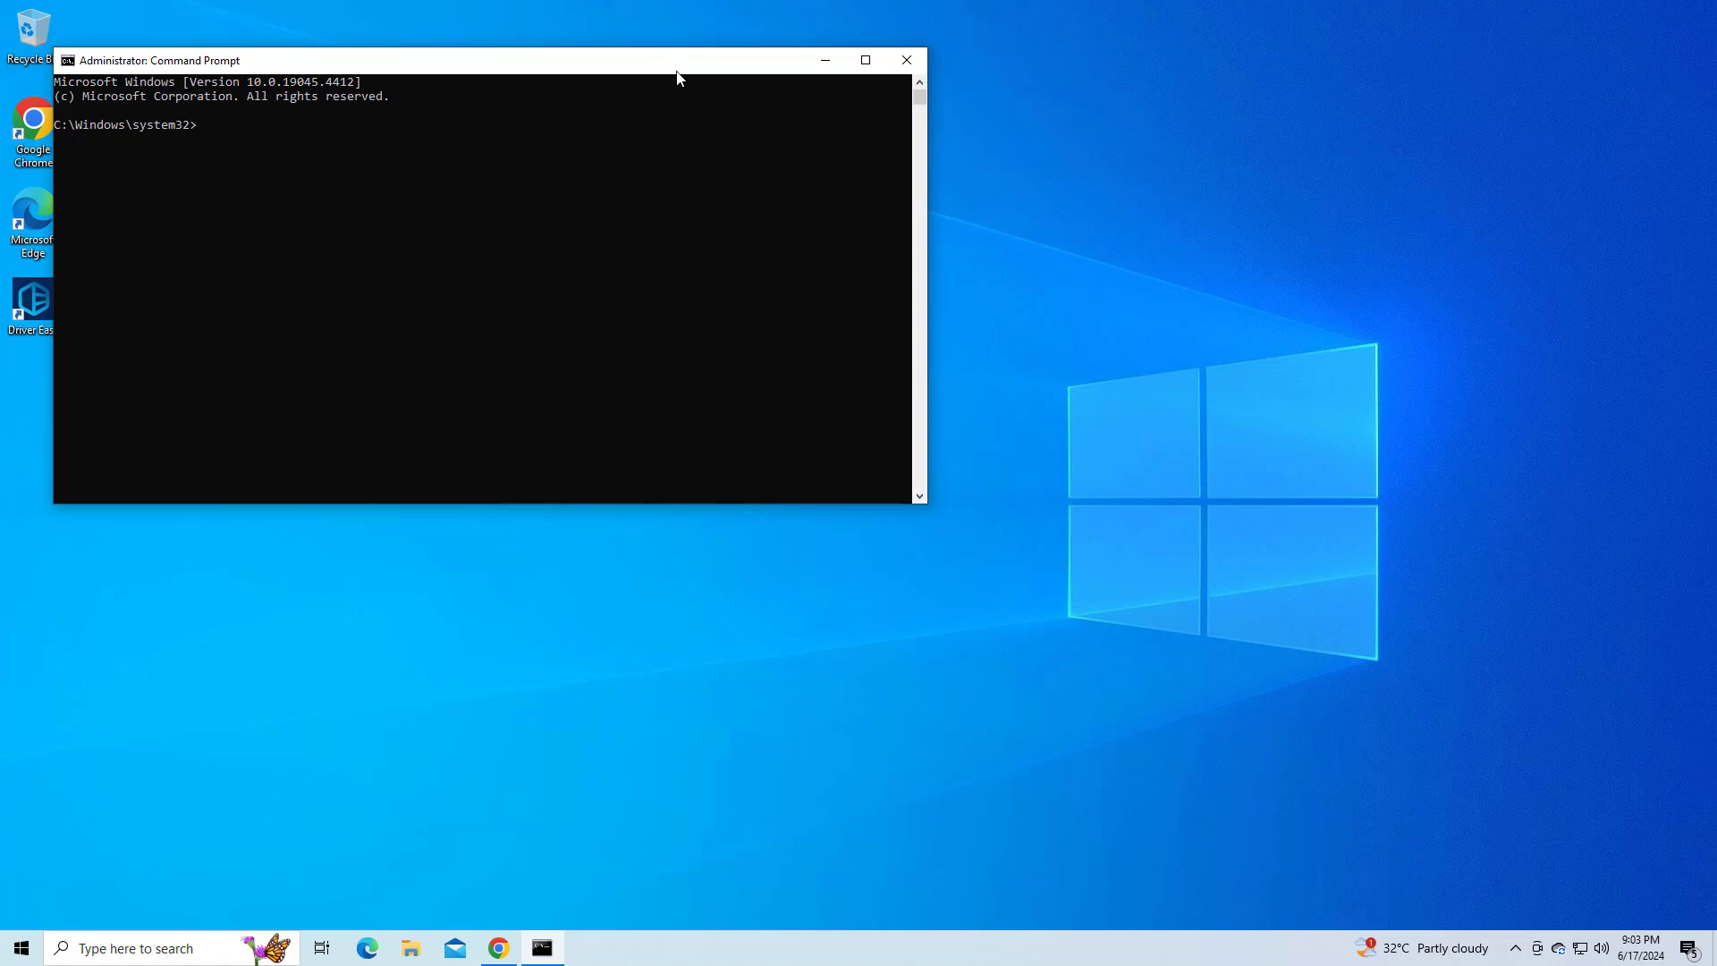
Paste and run chkdsk c: /f, answer y to schedule the check at restart, then close the console
right_click(675, 62)
mouse_move(738, 204)
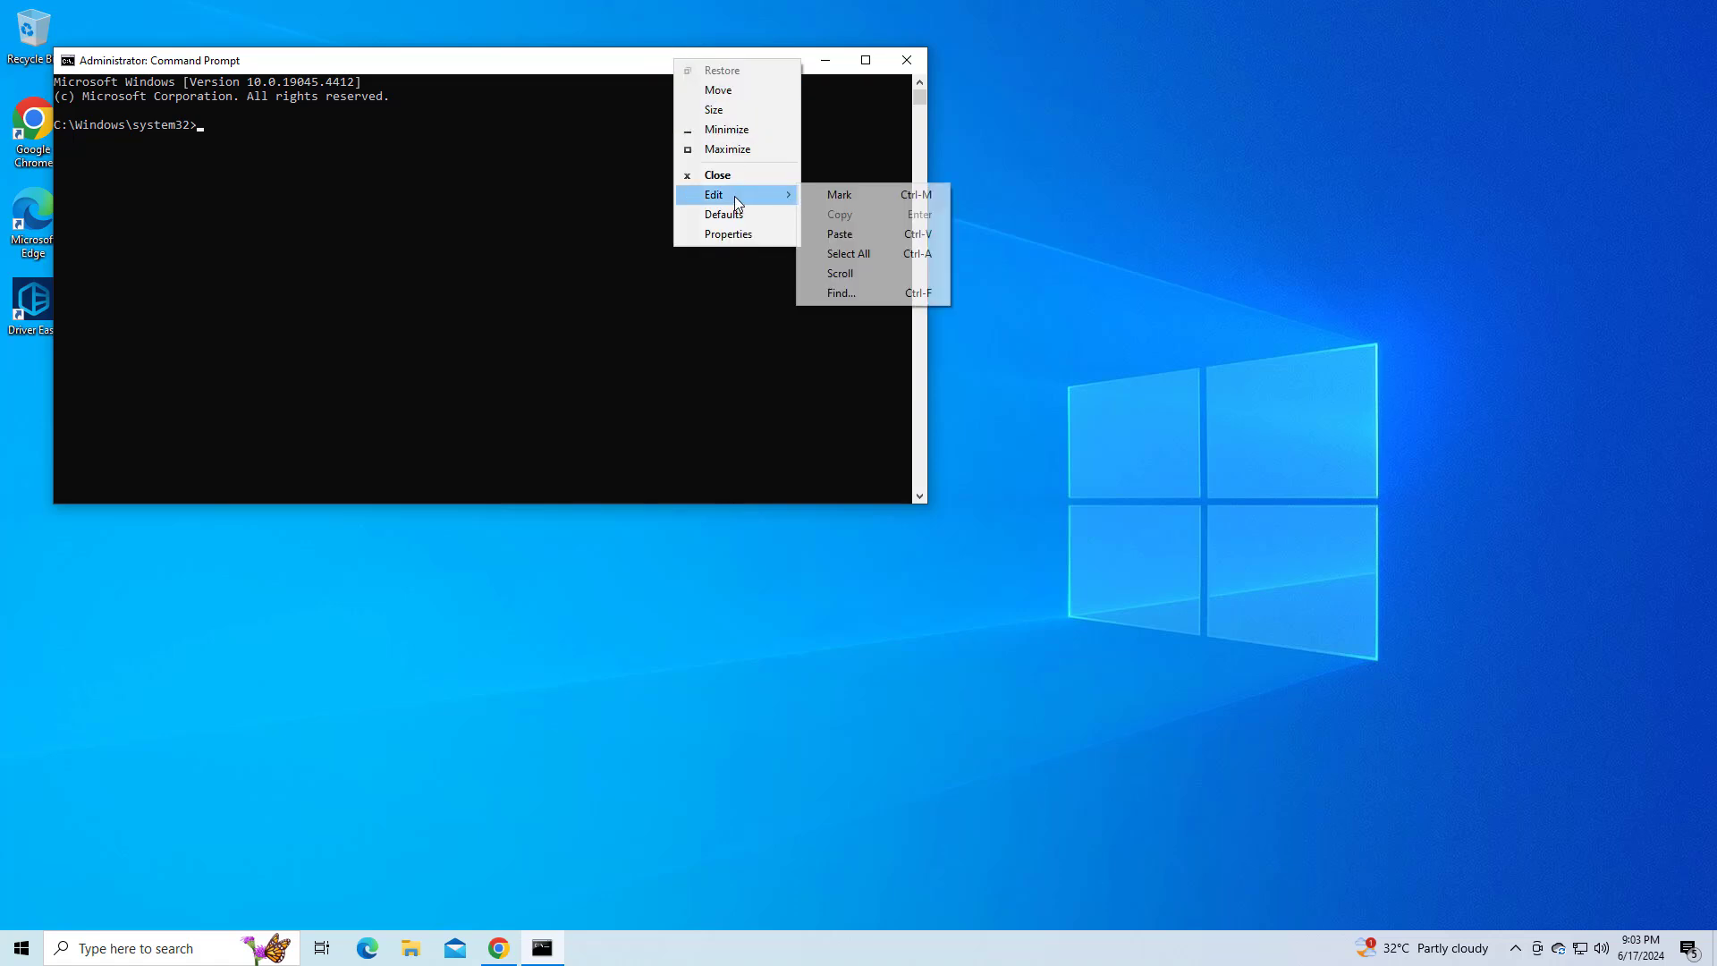
left_click(848, 234)
key("Return")
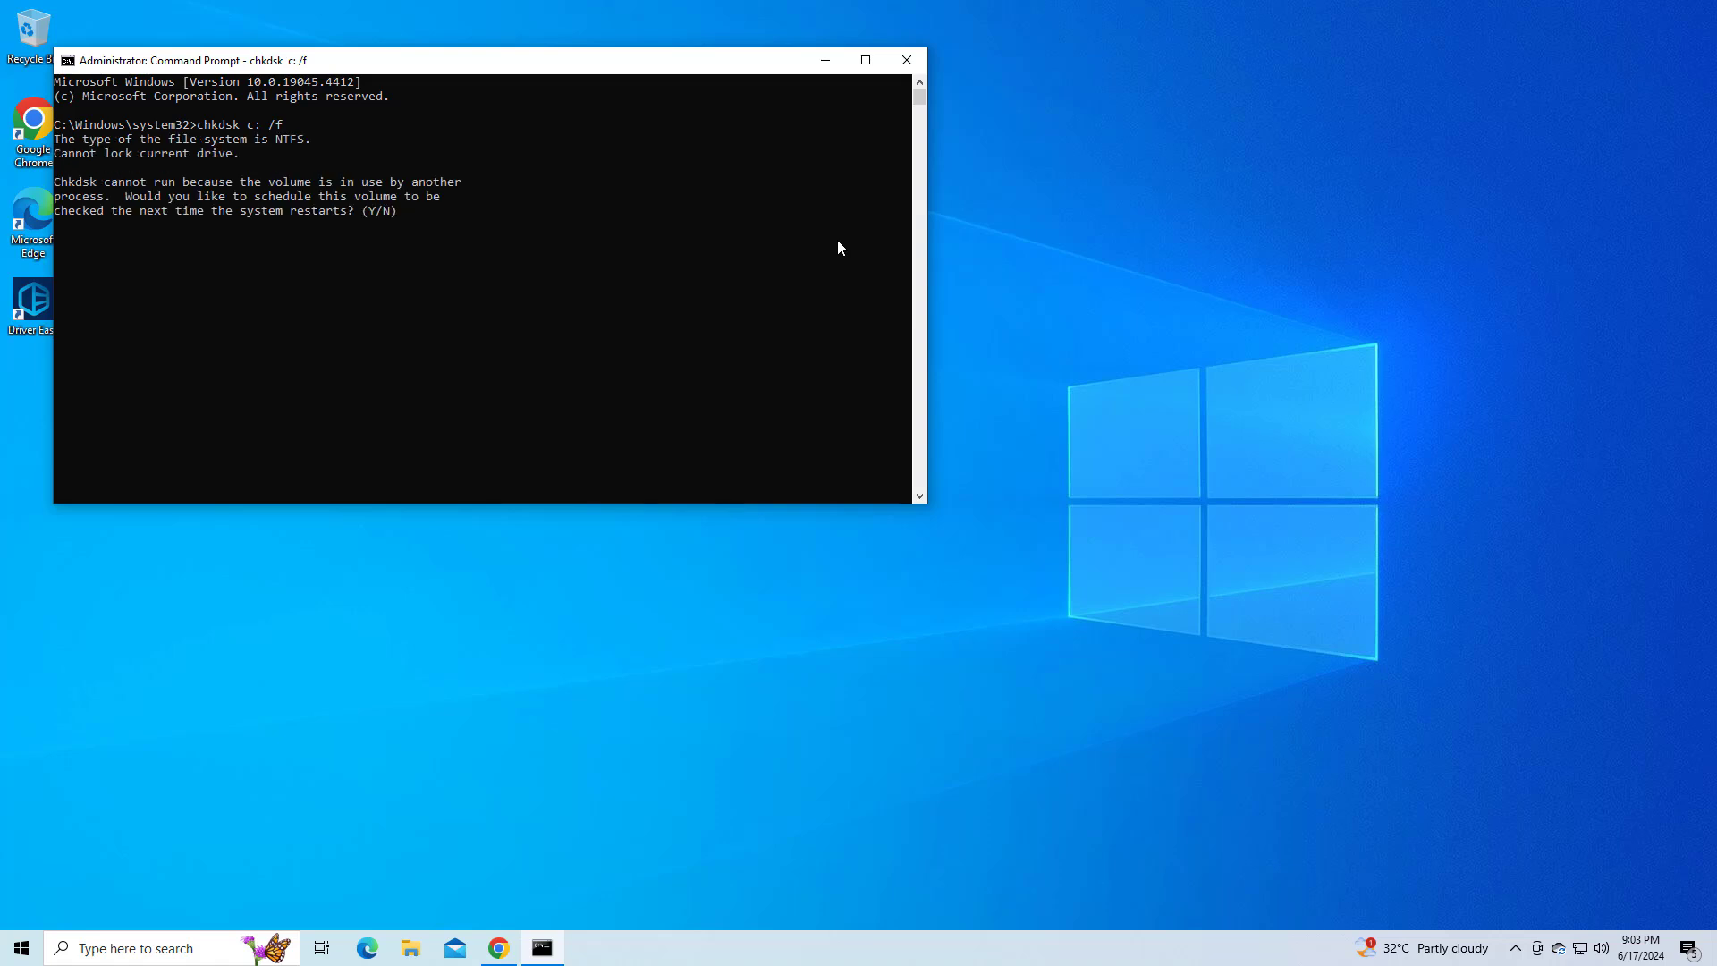
type("y")
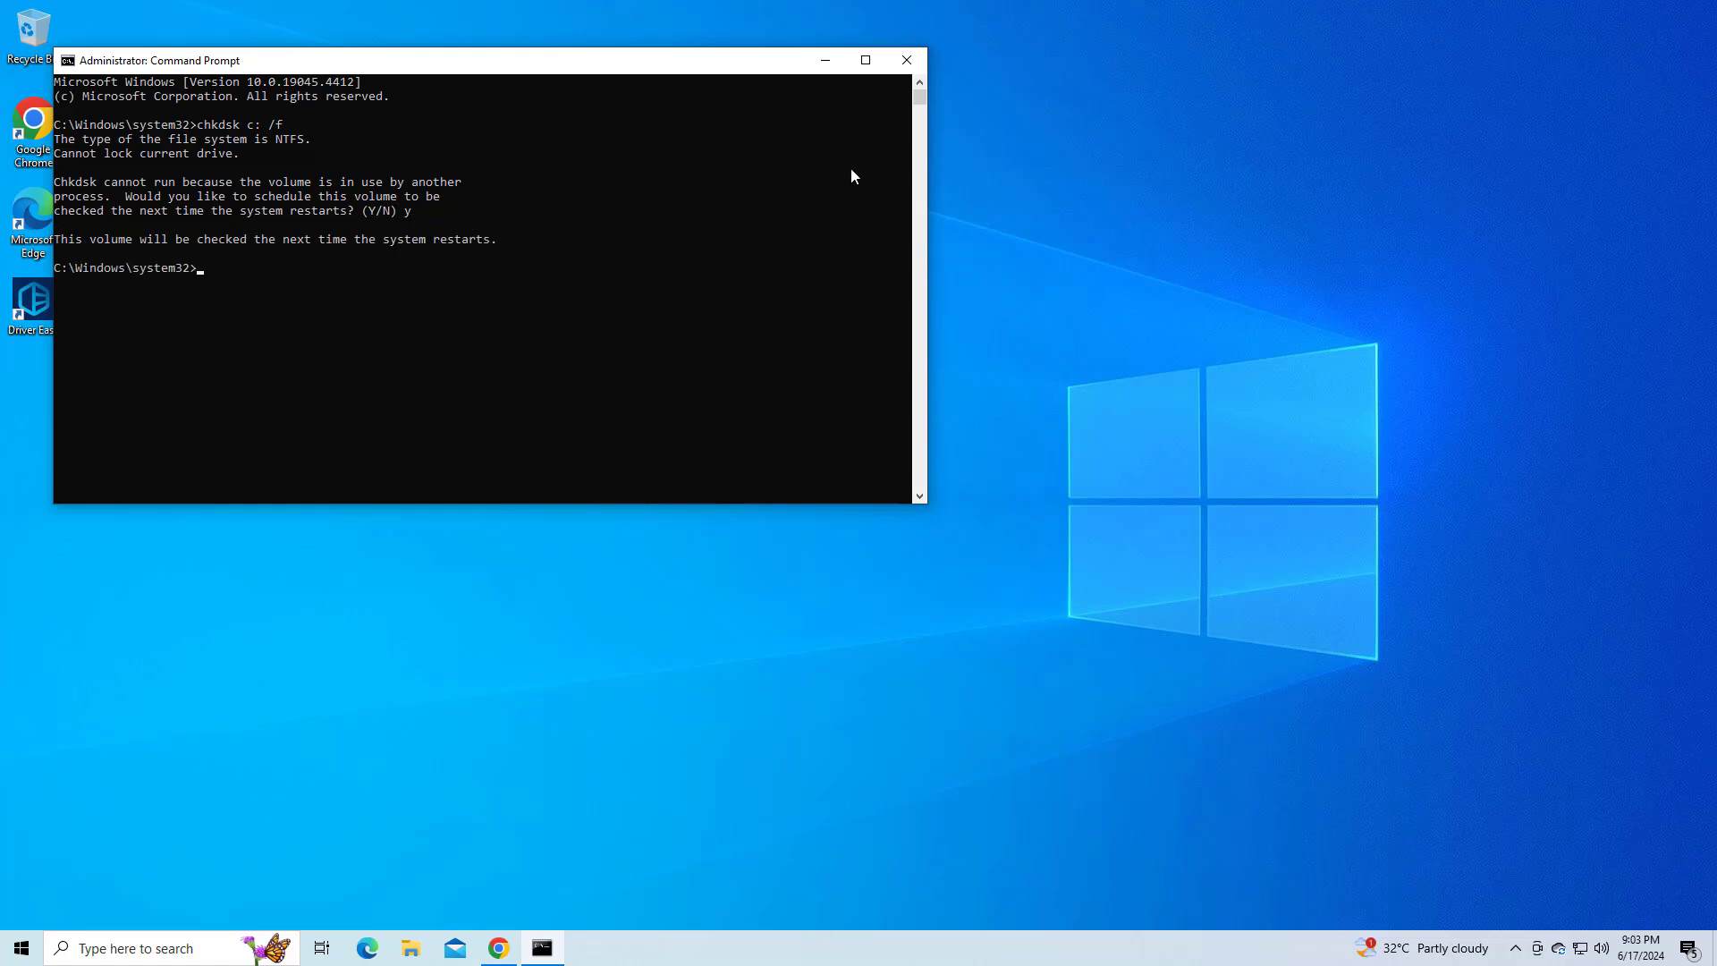
left_click(906, 60)
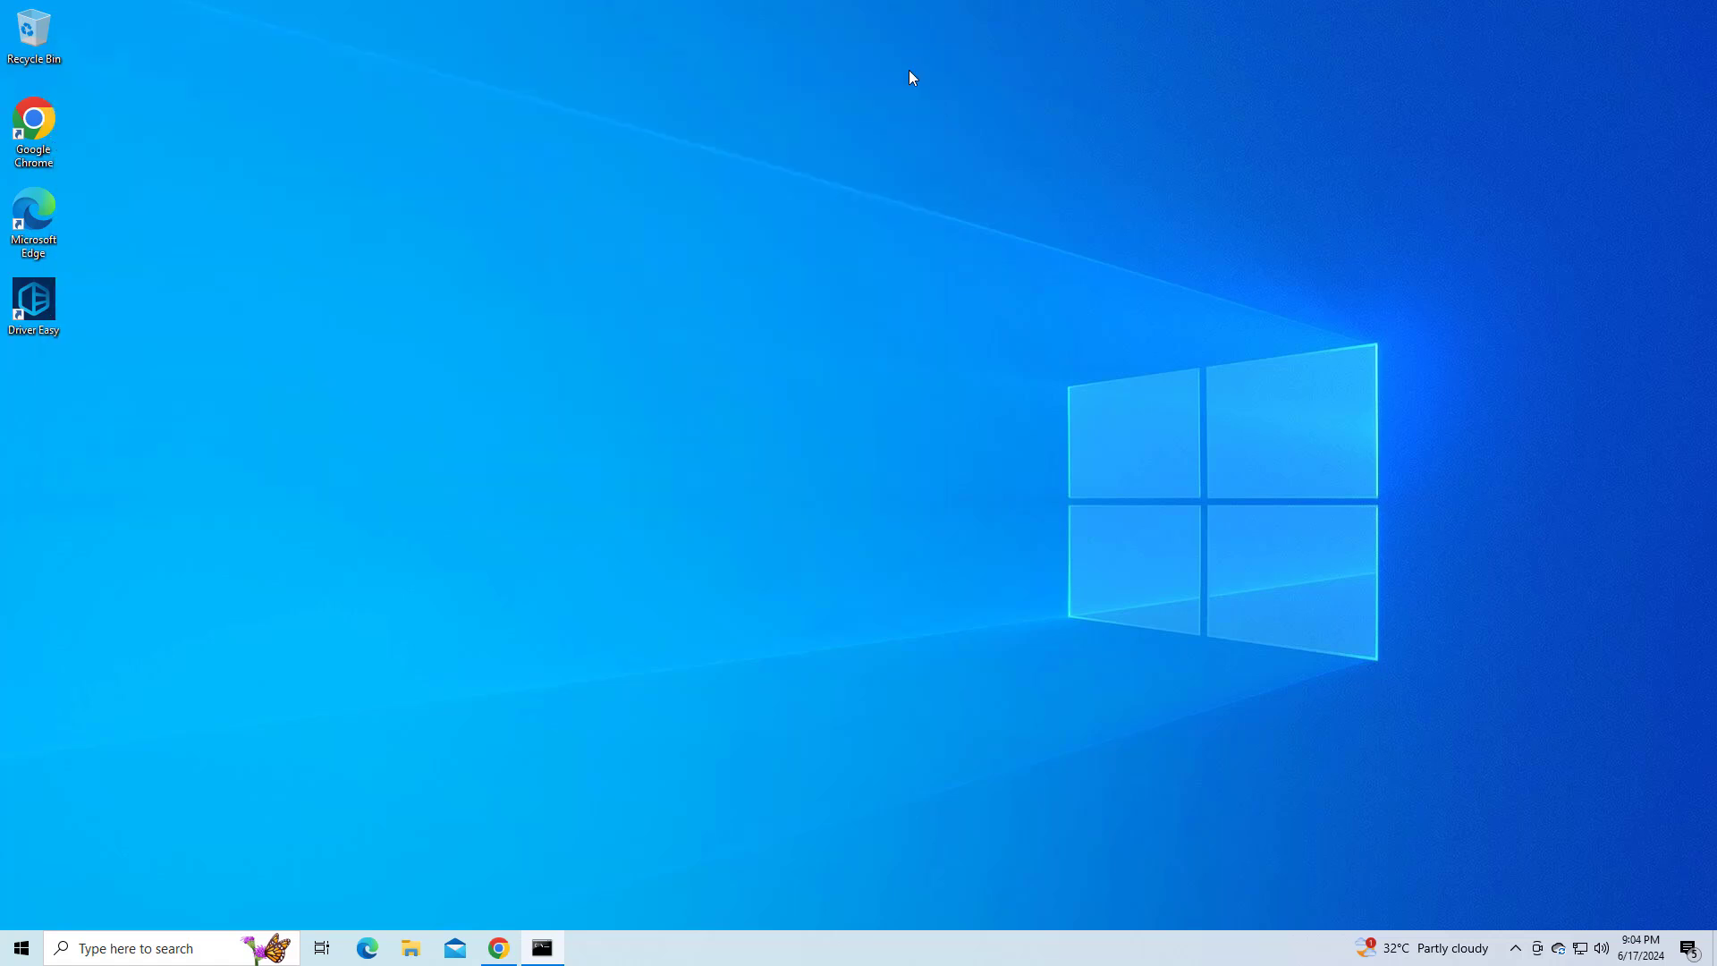
Restart the PC from the Start menu's Power options so the C: disk check runs
left_click(22, 948)
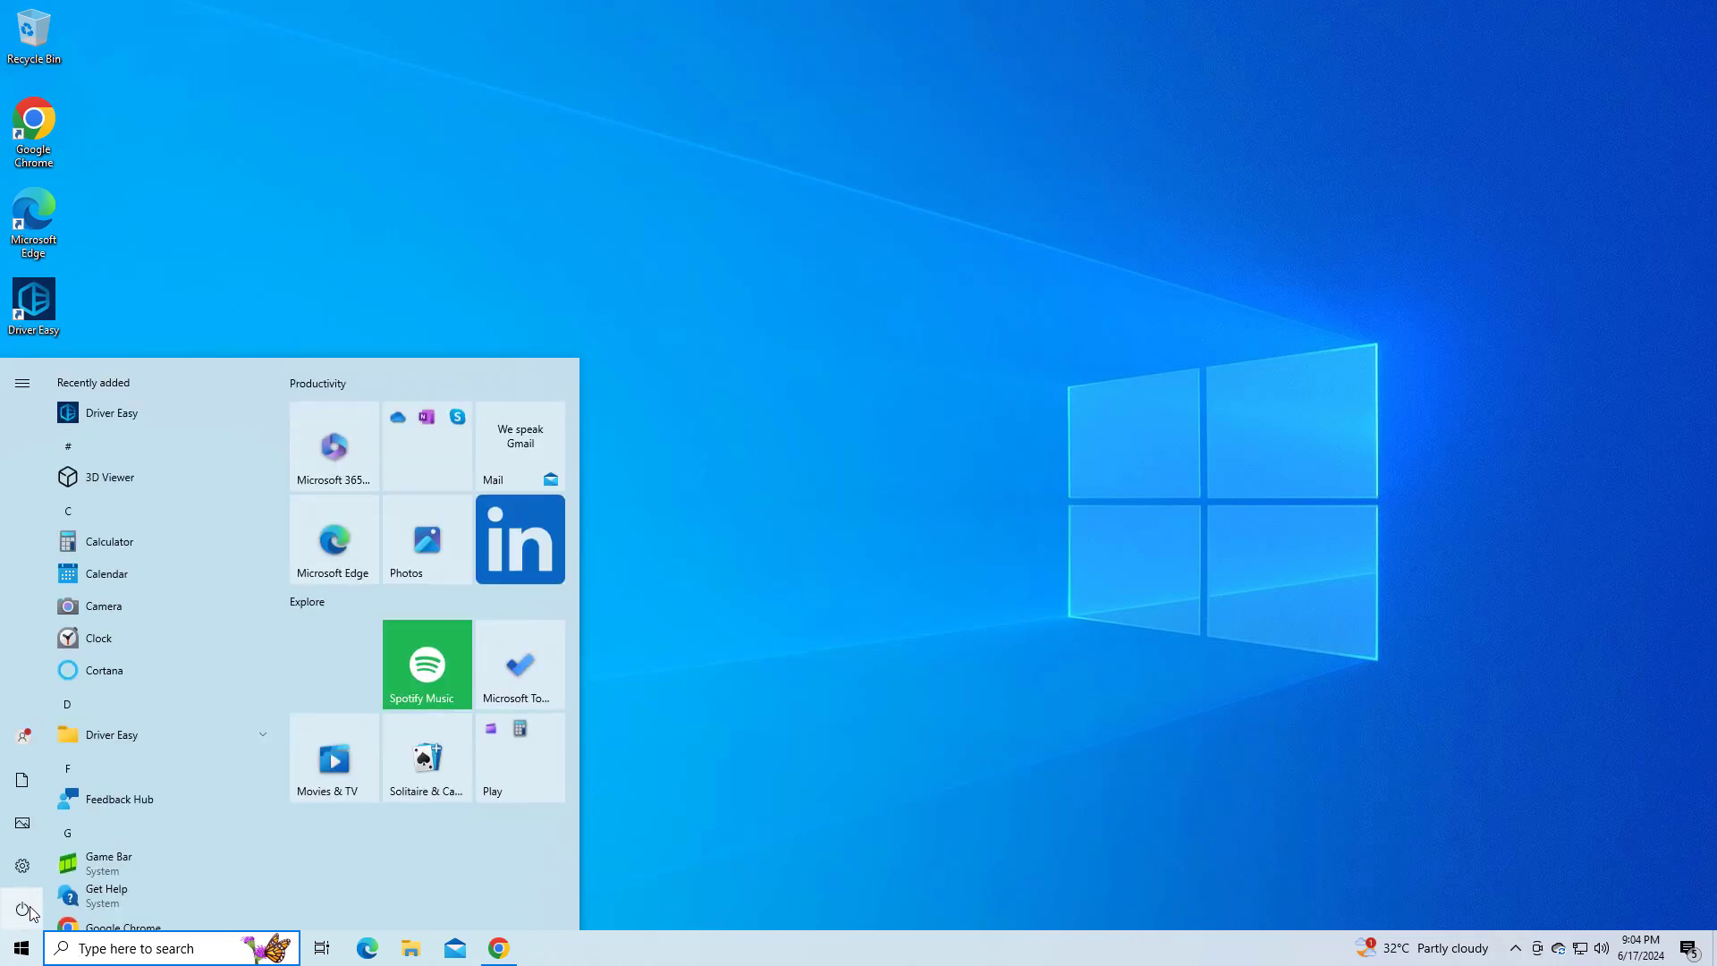
left_click(27, 909)
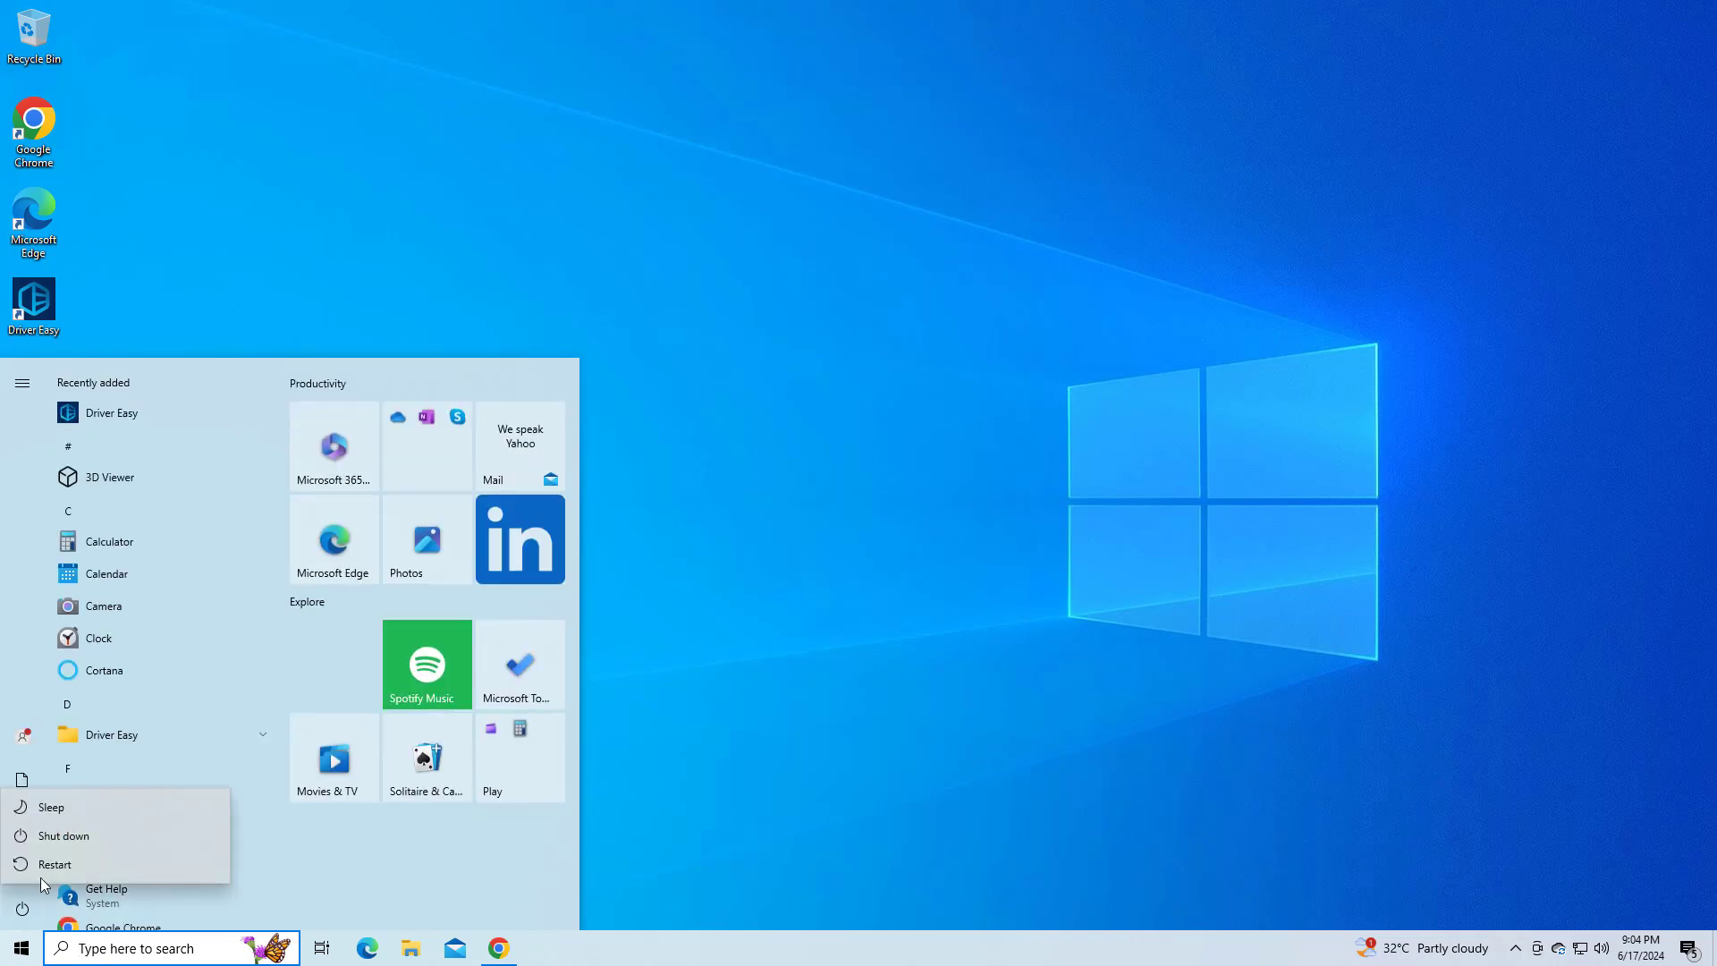
key("Escape")
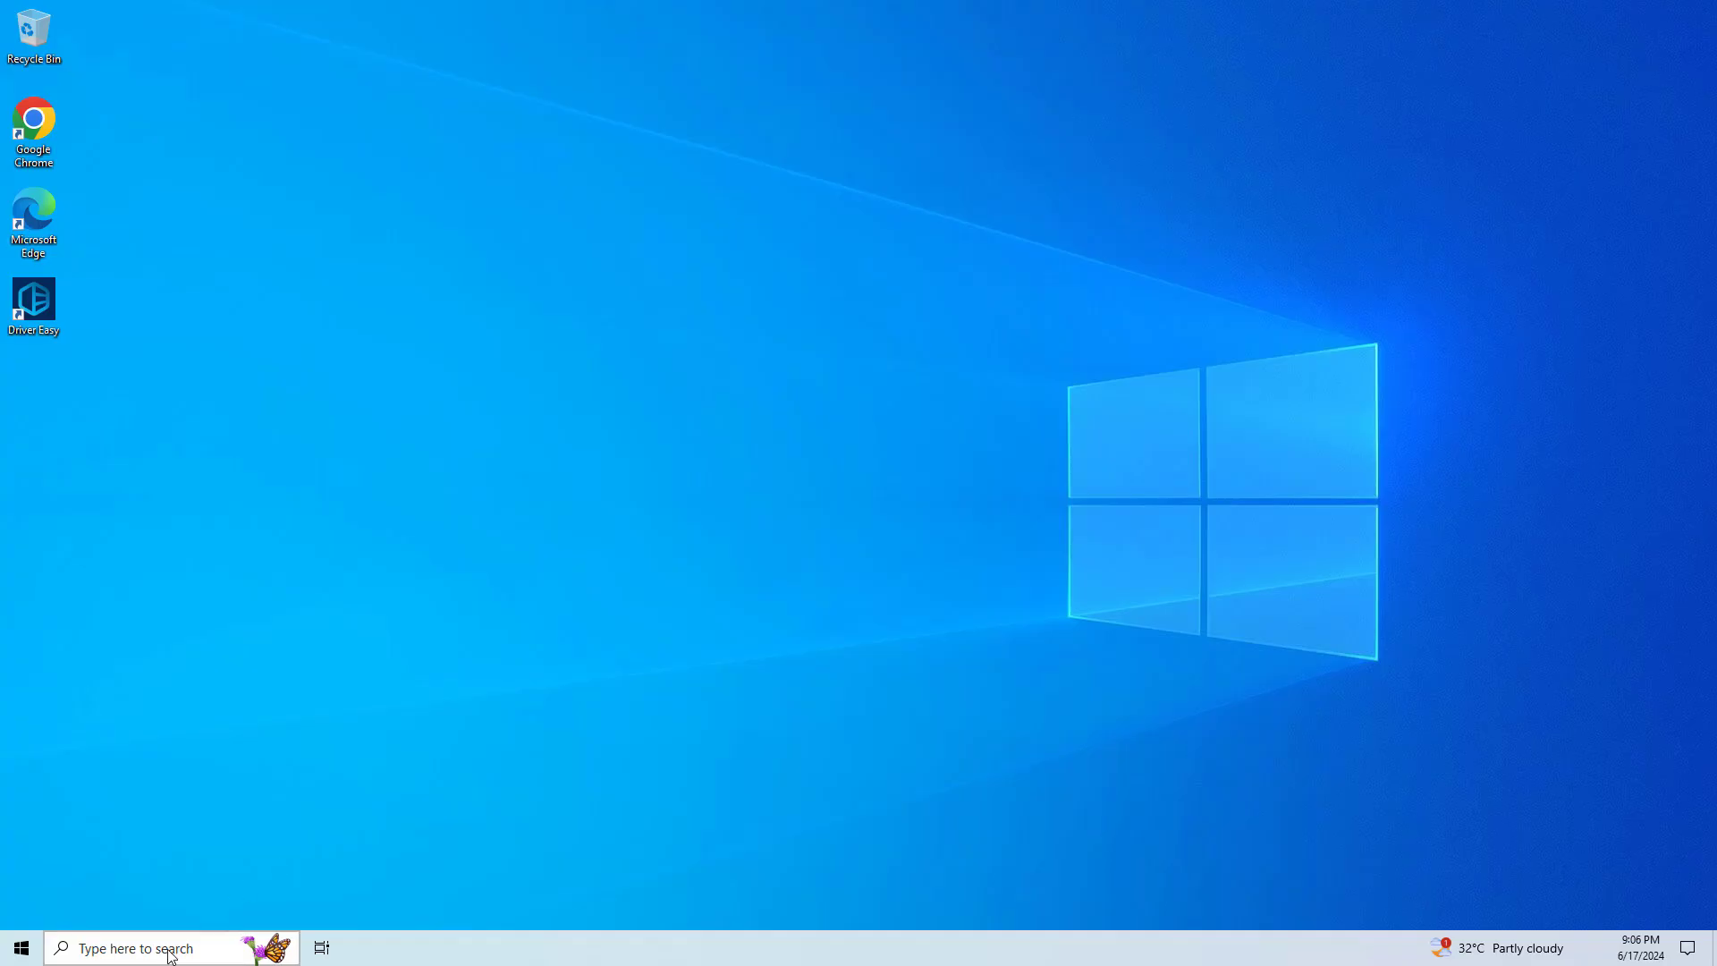
Search 'update' to reach the Windows Update page and dismiss the Windows 11 requirements notice
left_click(169, 952)
type("u")
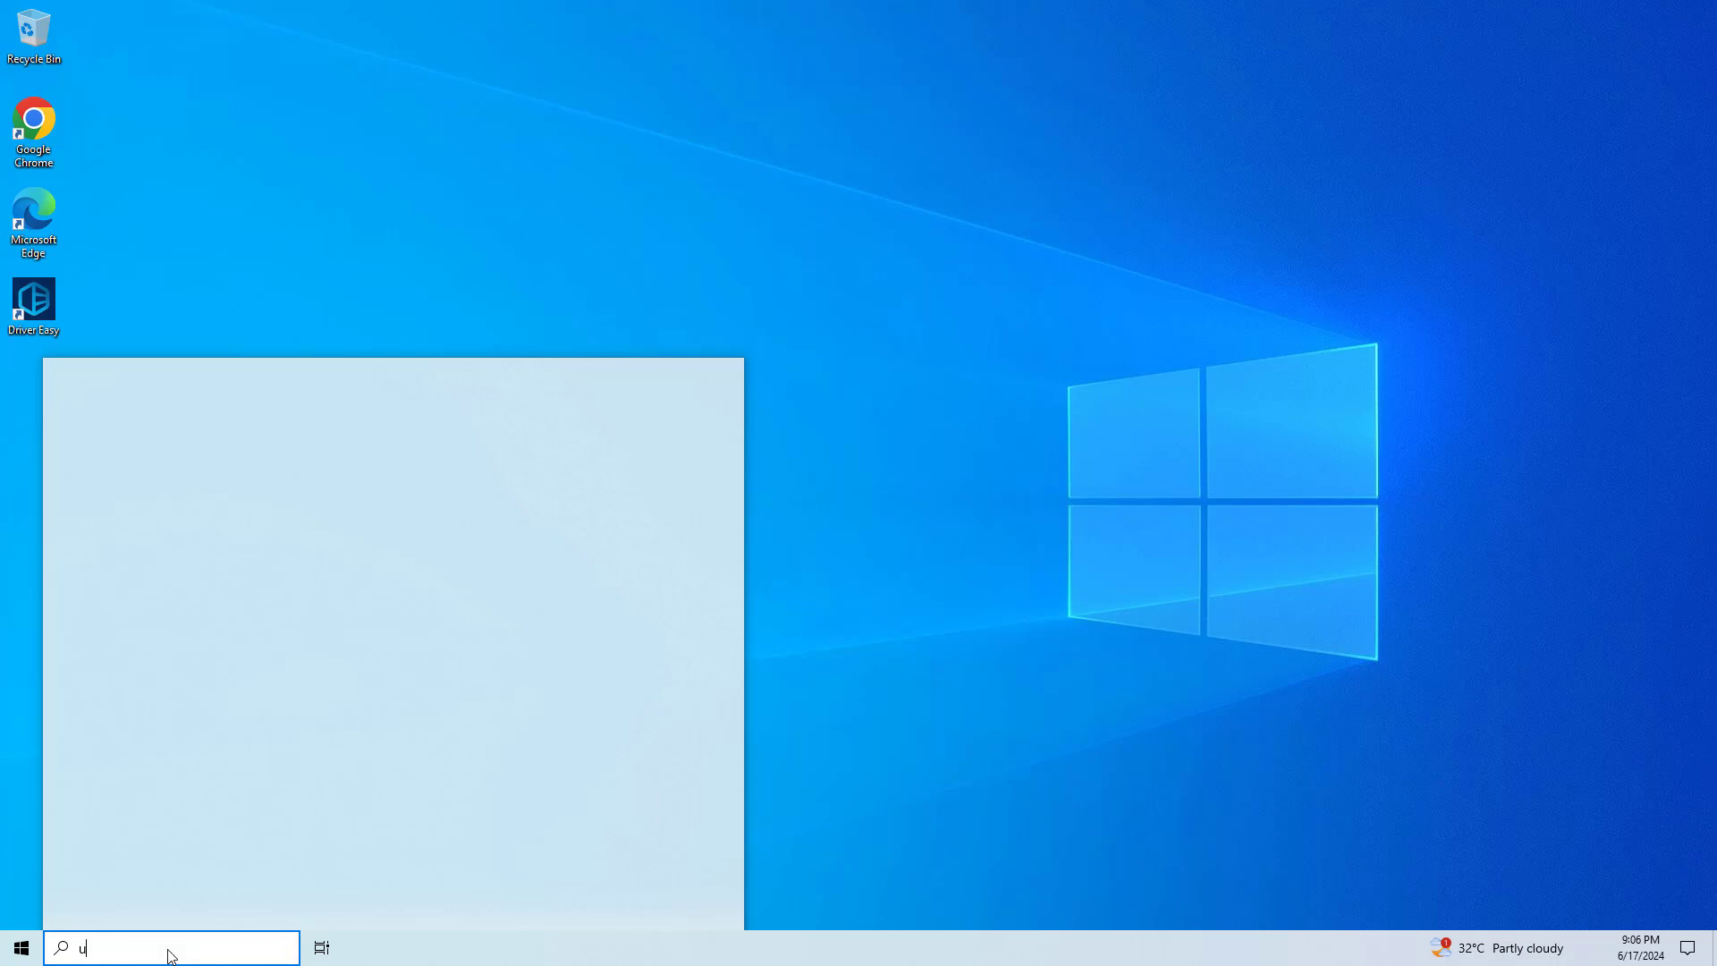
type("pdate")
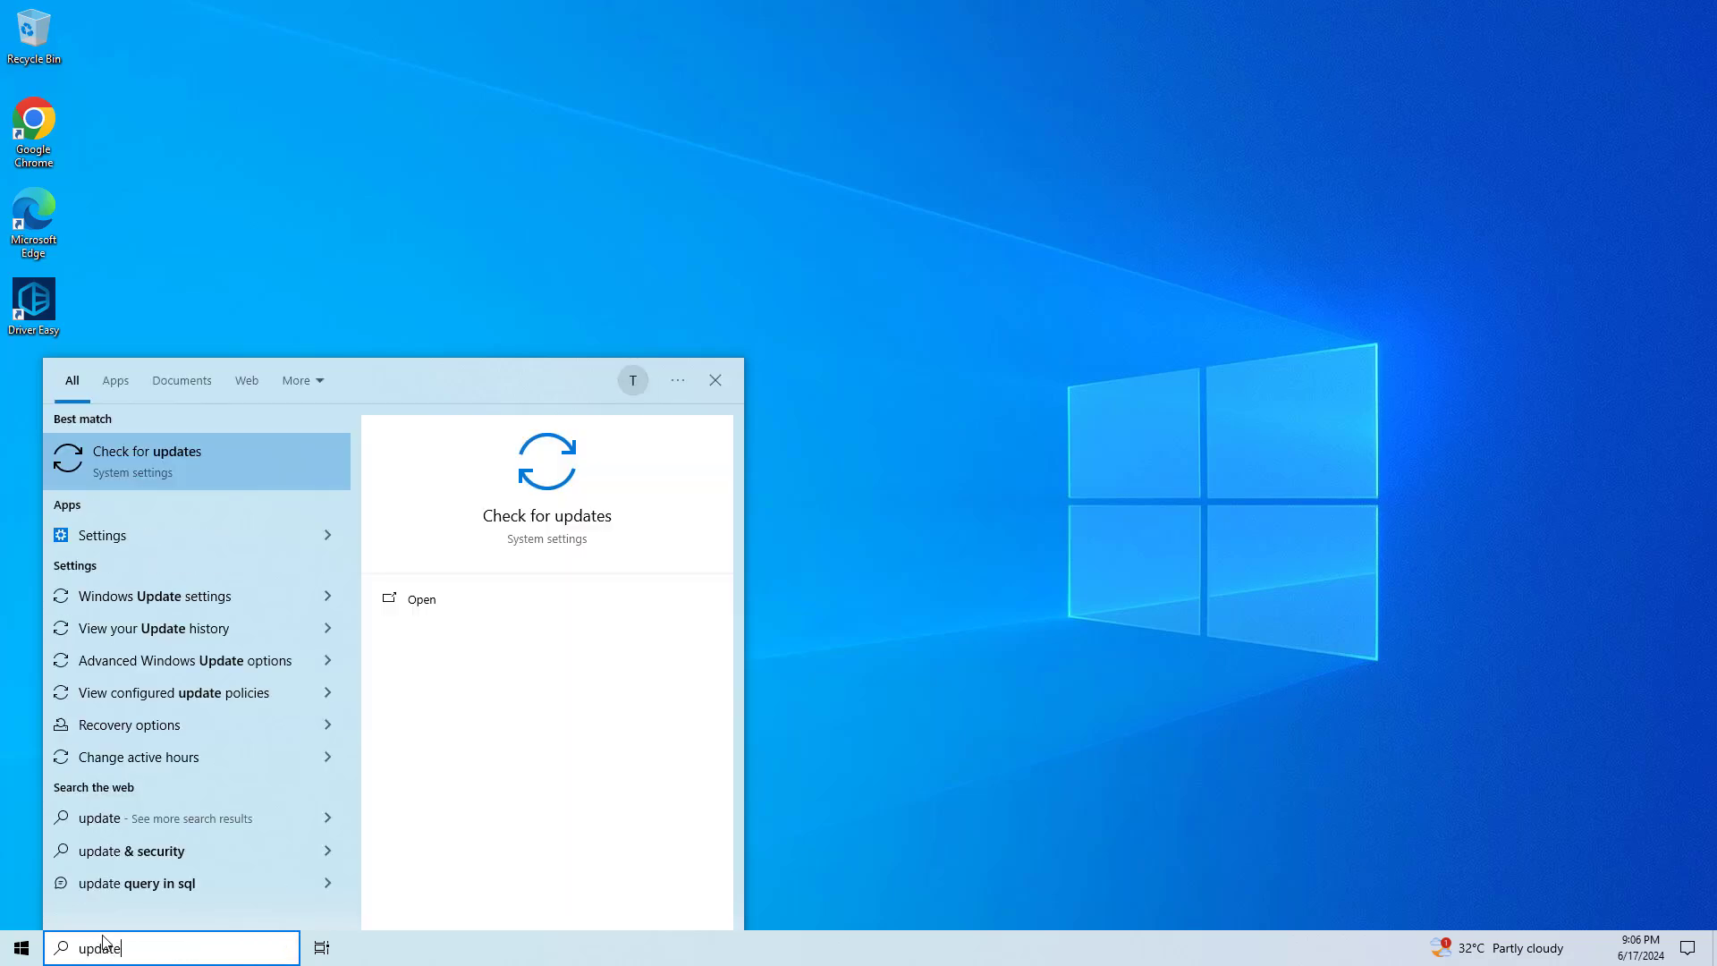
left_click(690, 520)
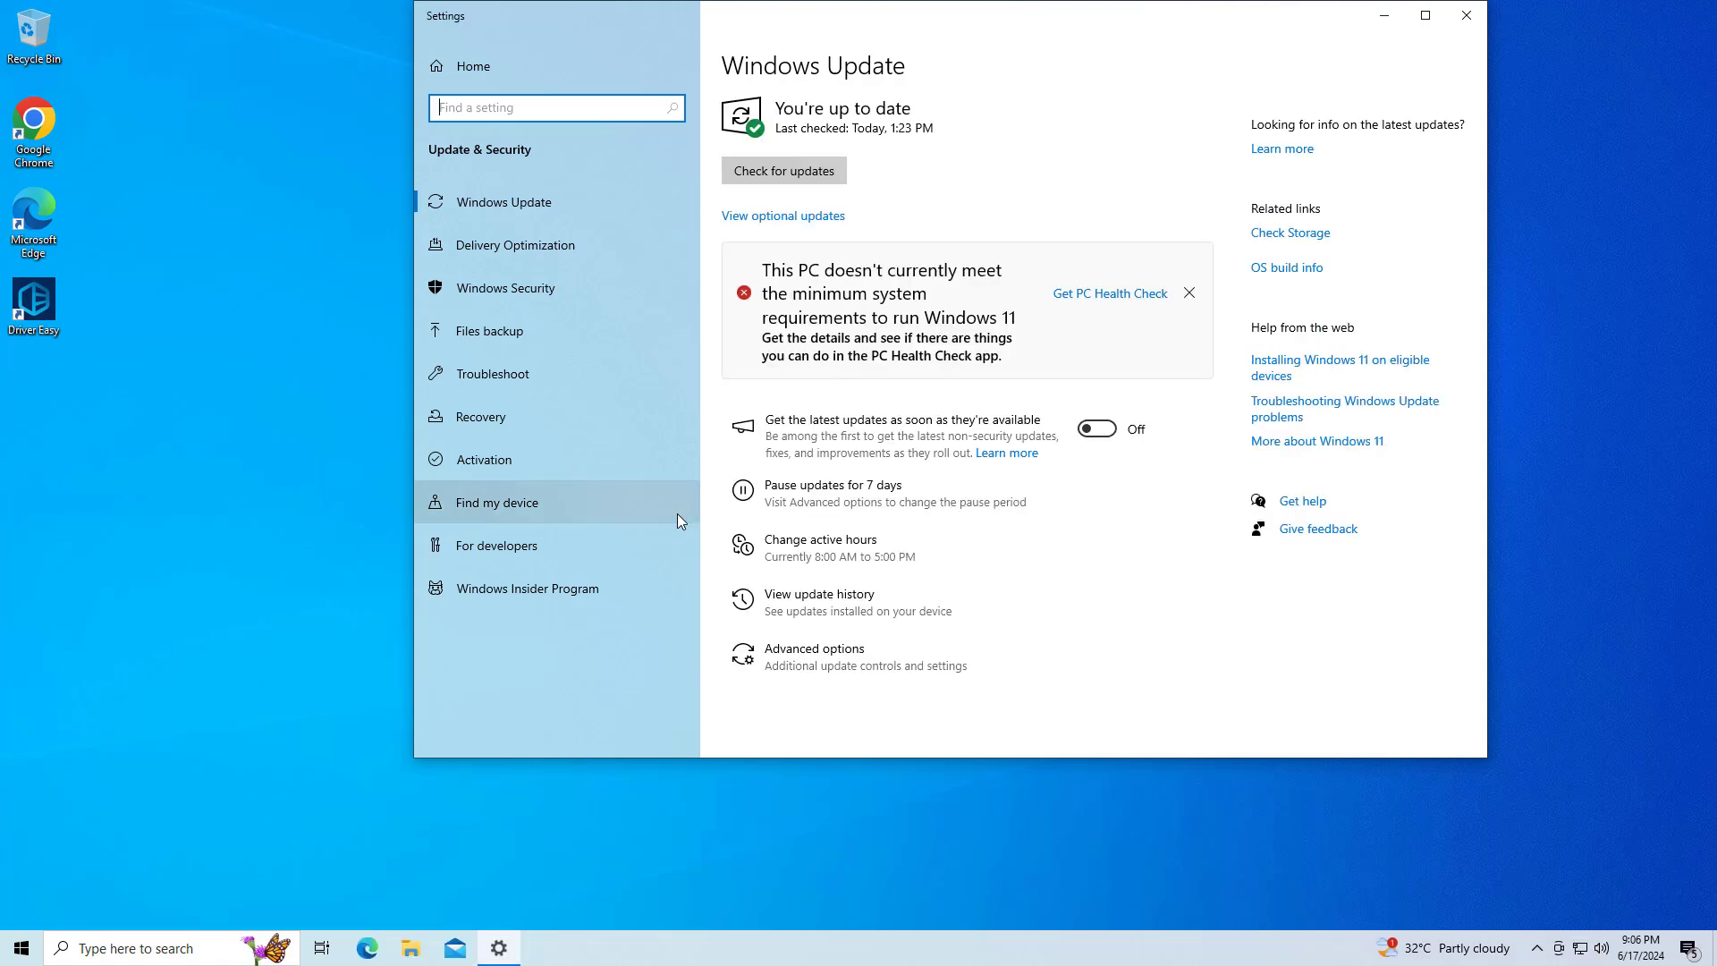
left_click(1189, 293)
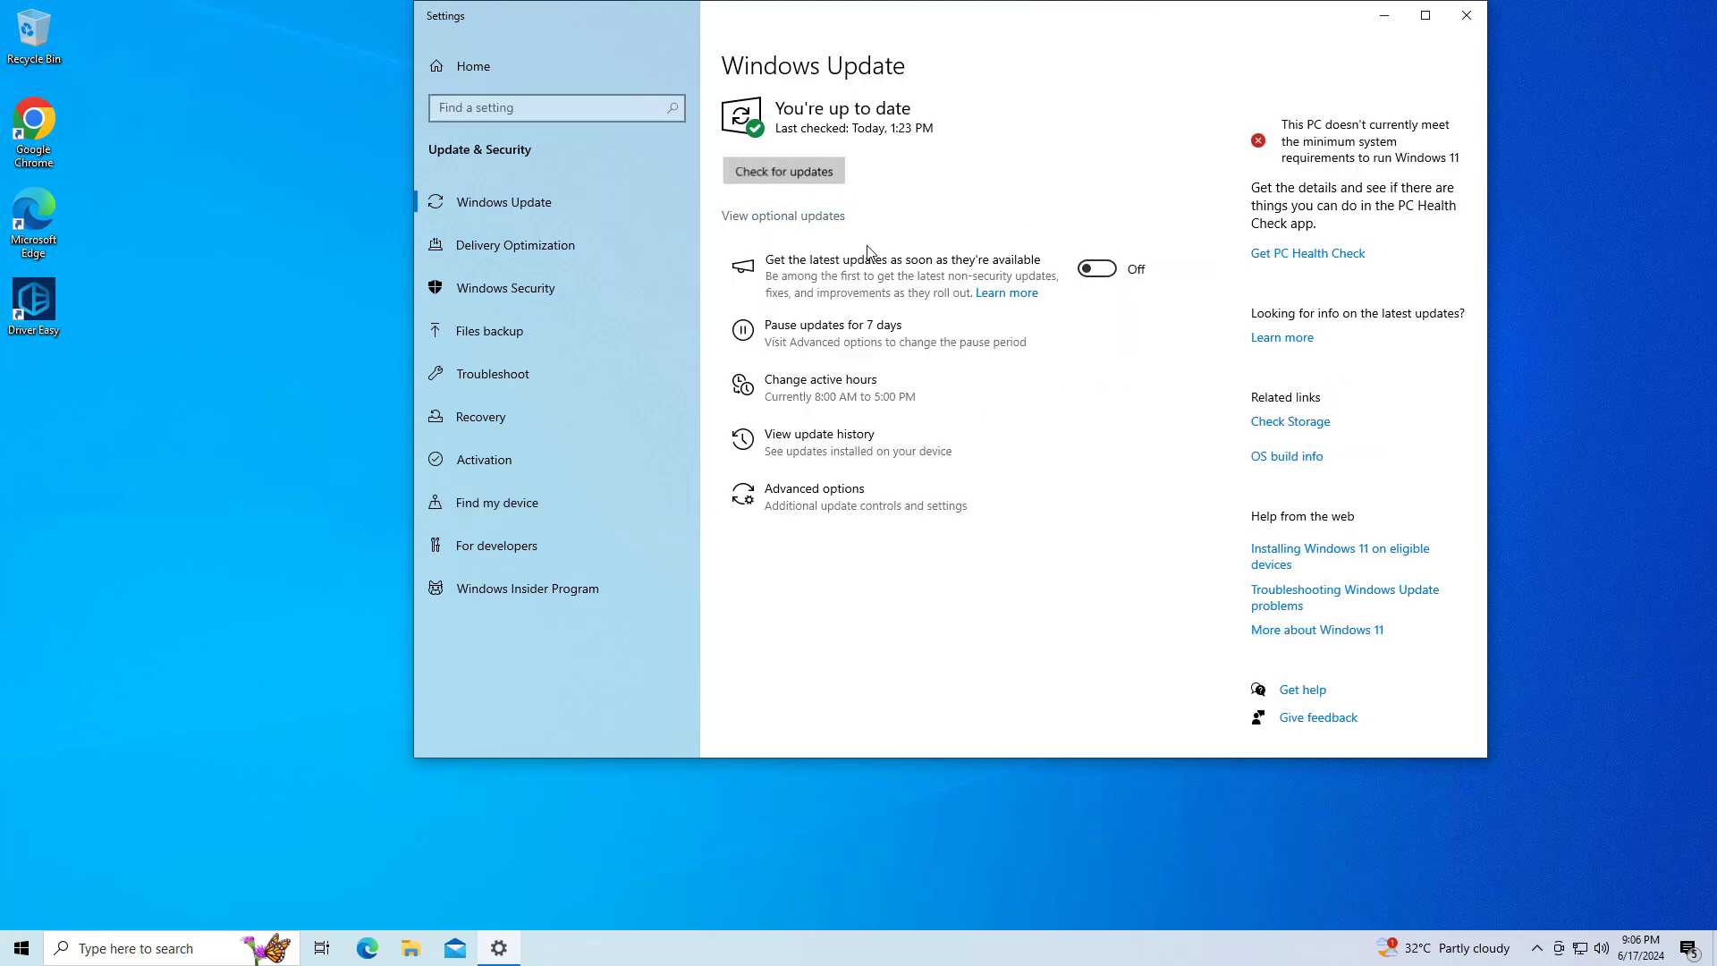